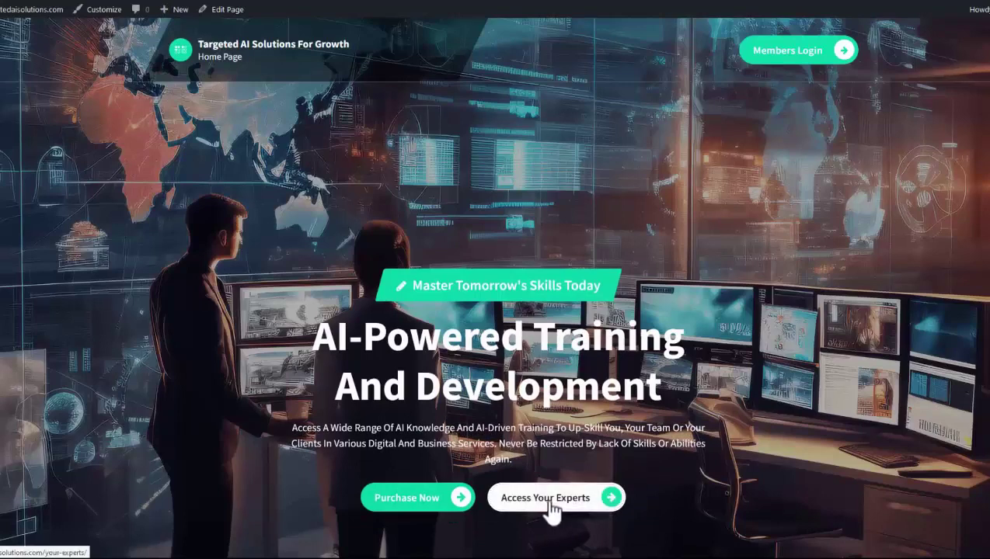
pyautogui.click(551, 504)
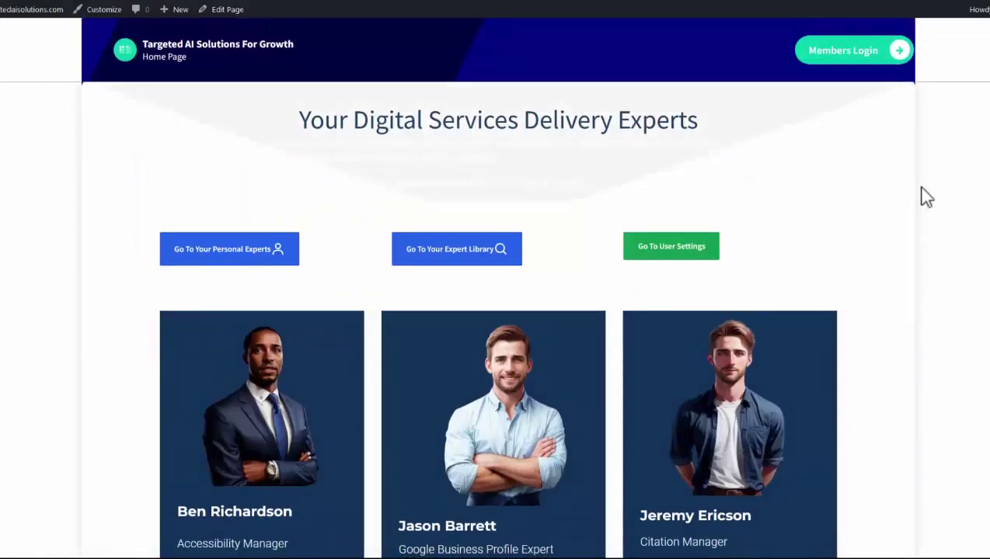
pyautogui.scroll(-5, 961, 276)
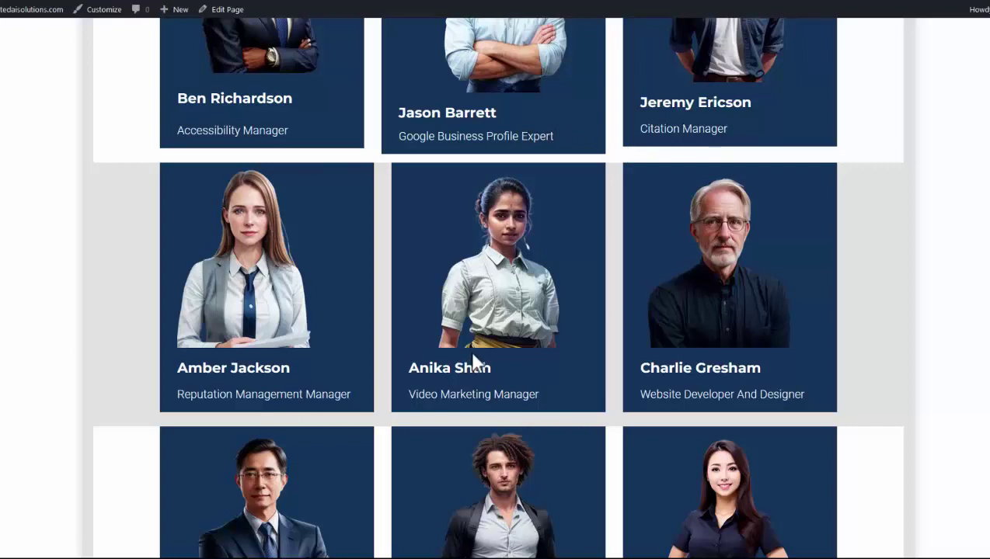
pyautogui.scroll(-6, 497, 365)
pyautogui.scroll(4, 530, 392)
pyautogui.scroll(4, 530, 392)
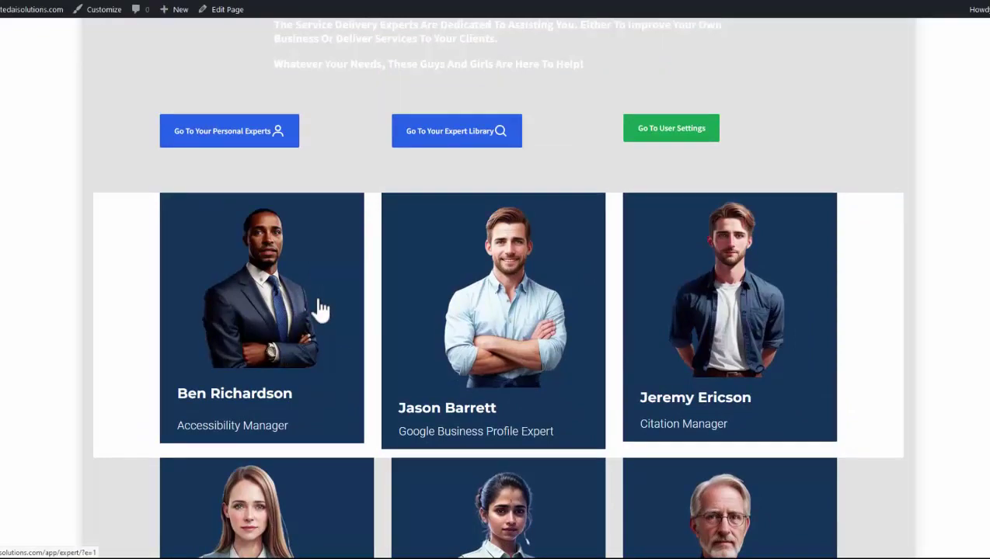
pyautogui.scroll(-3, 326, 311)
pyautogui.scroll(4, 325, 307)
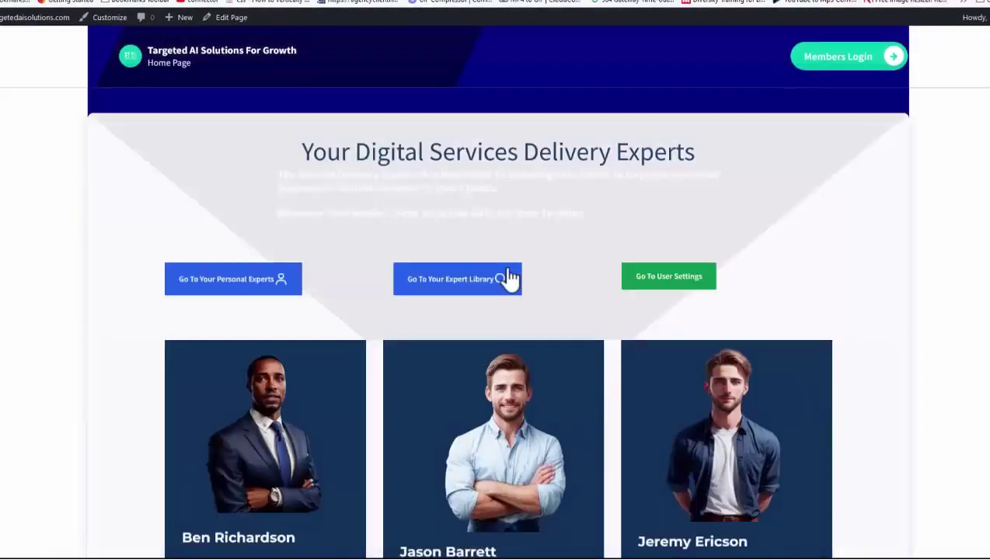
pyautogui.scroll(-2, 513, 279)
pyautogui.scroll(-1, 519, 281)
pyautogui.scroll(2, 517, 281)
pyautogui.scroll(-1, 435, 316)
pyautogui.scroll(-2, 437, 315)
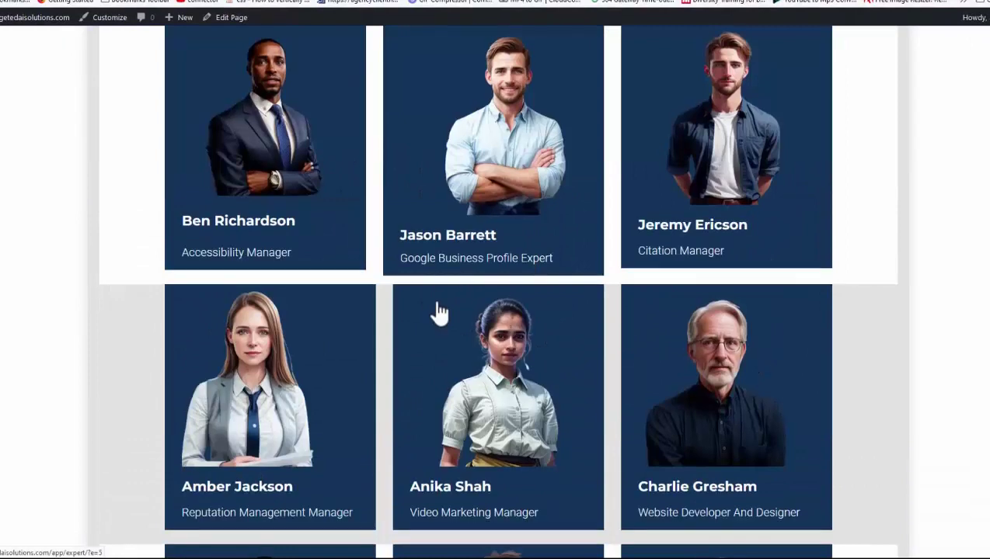
pyautogui.scroll(-1, 435, 314)
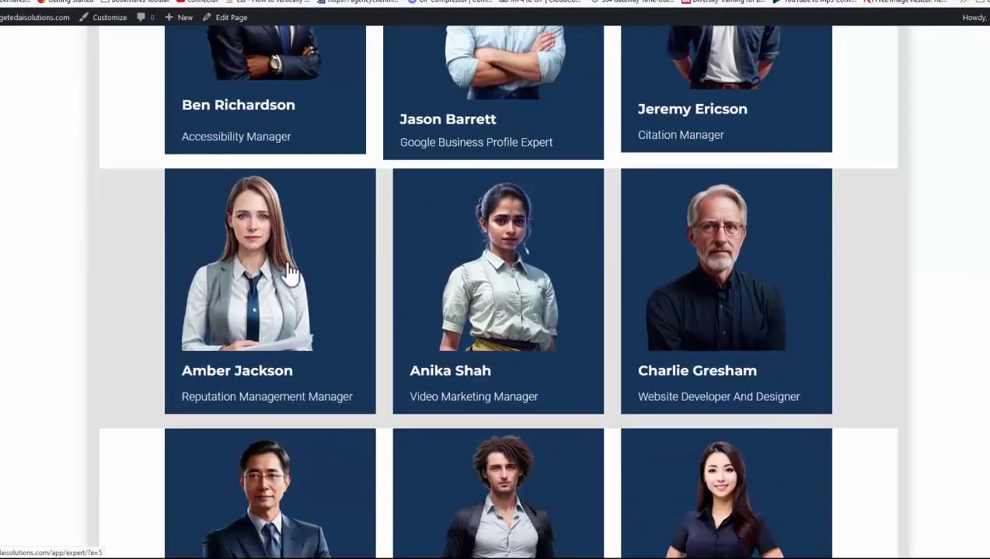
# Open Amber's page and highlight her introduction as Reputation Management Expert.
pyautogui.click(246, 317)
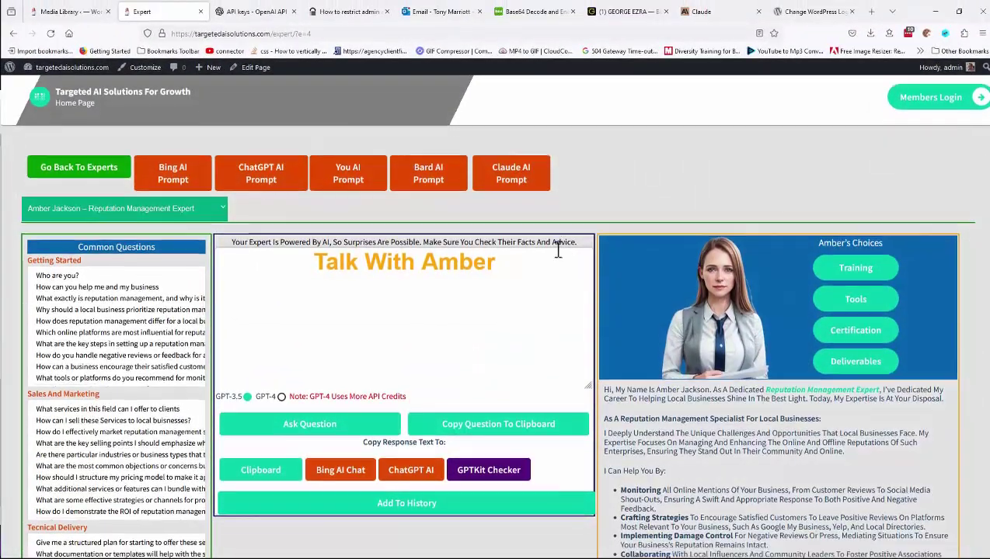
pyautogui.scroll(-2, 557, 252)
pyautogui.scroll(2, 579, 274)
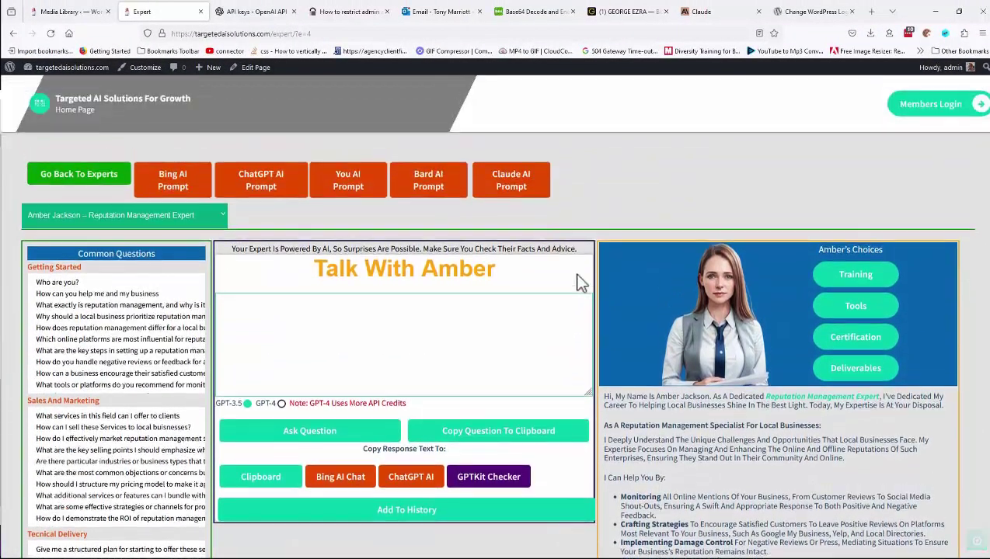
pyautogui.scroll(-2, 581, 281)
pyautogui.moveTo(615, 294); pyautogui.dragTo(752, 294)
pyautogui.moveTo(821, 289); pyautogui.dragTo(877, 289)
pyautogui.click(630, 202)
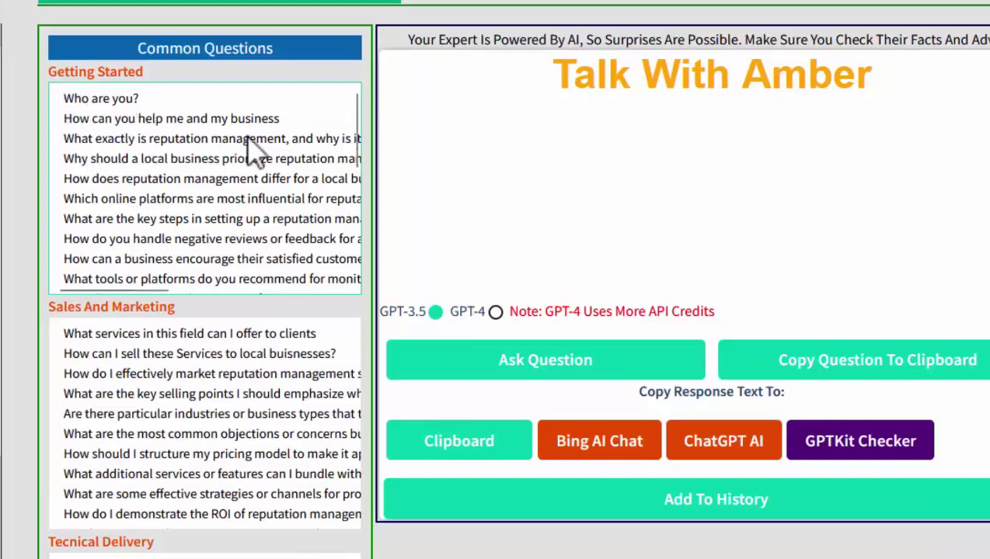
# Scroll the Common Questions sidebar down to the Checklists section.
pyautogui.scroll(-3, 101, 504)
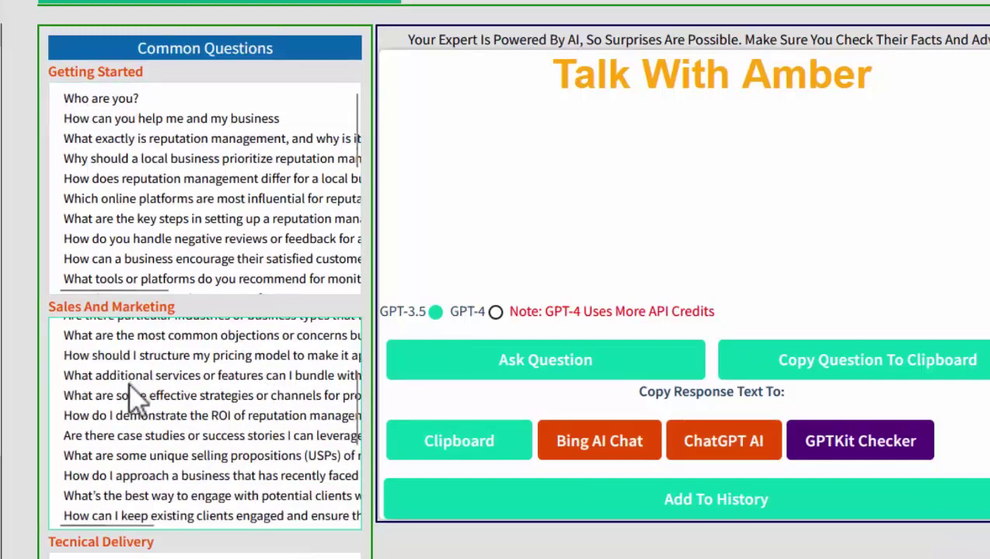
pyautogui.scroll(-3, 194, 408)
pyautogui.scroll(6, 244, 435)
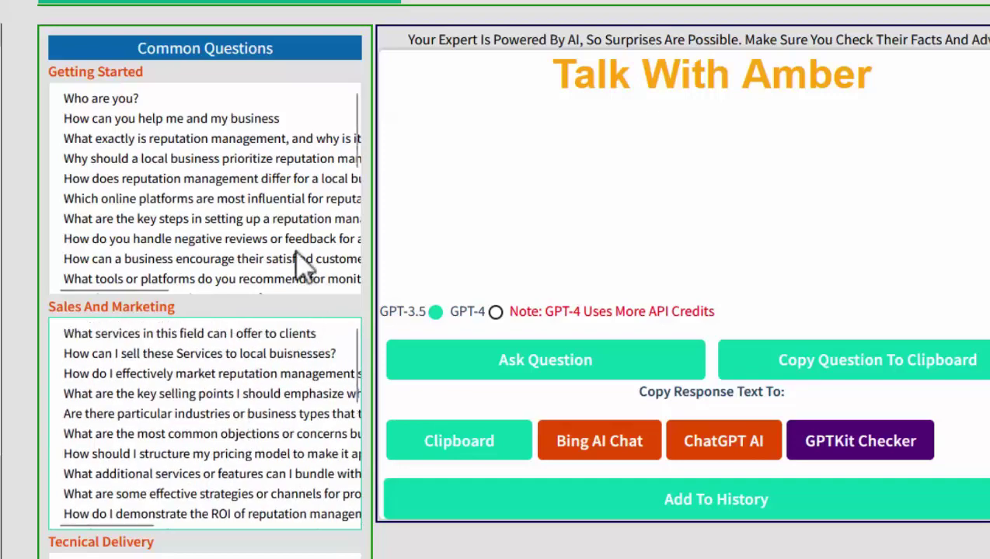
pyautogui.scroll(-5, 302, 264)
pyautogui.scroll(-4, 423, 427)
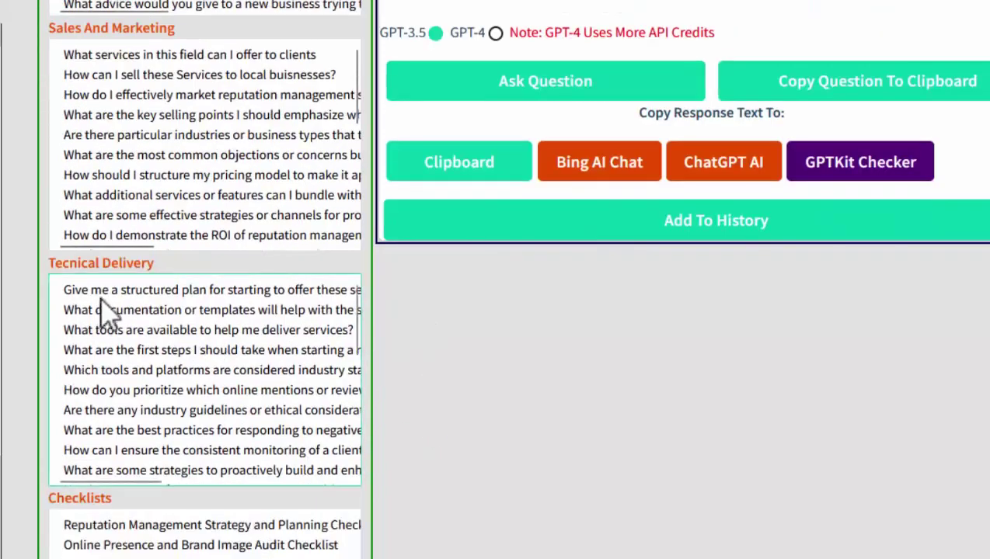
pyautogui.scroll(-5, 150, 346)
pyautogui.scroll(3, 206, 376)
pyautogui.scroll(-5, 466, 442)
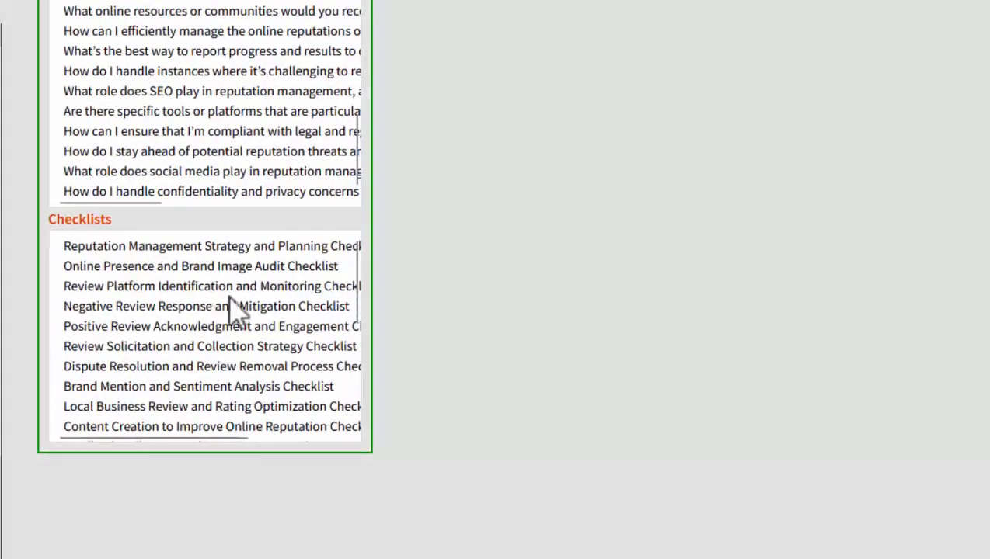
pyautogui.scroll(-5, 223, 303)
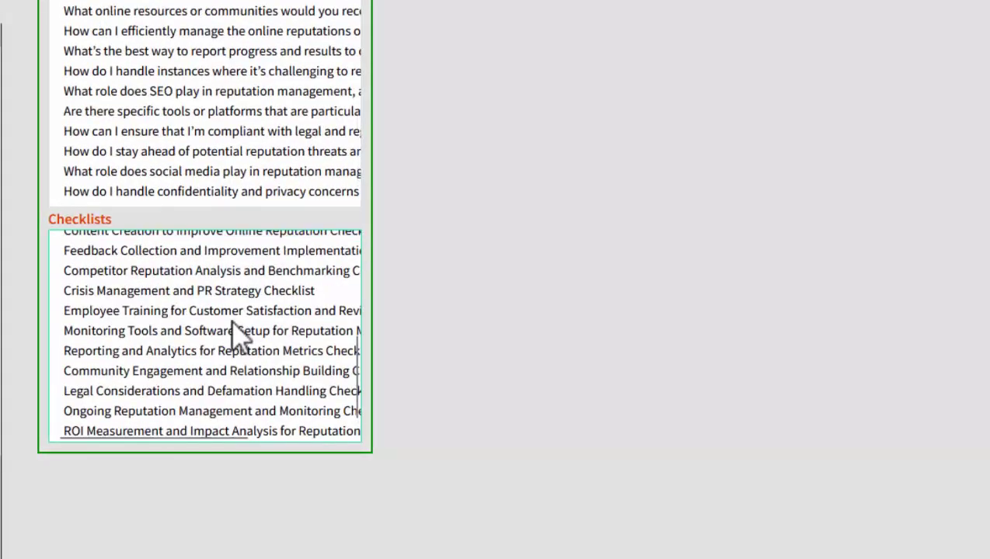
pyautogui.scroll(5, 232, 322)
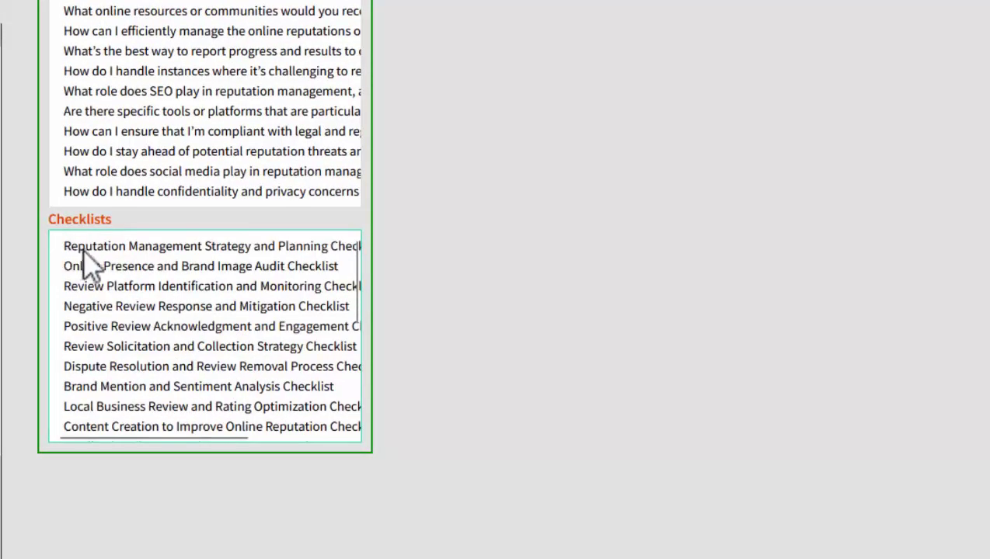
# Ask the Reputation Management Strategy and Planning Checklist prompt and review Amber's generated checklist.
pyautogui.click(284, 248)
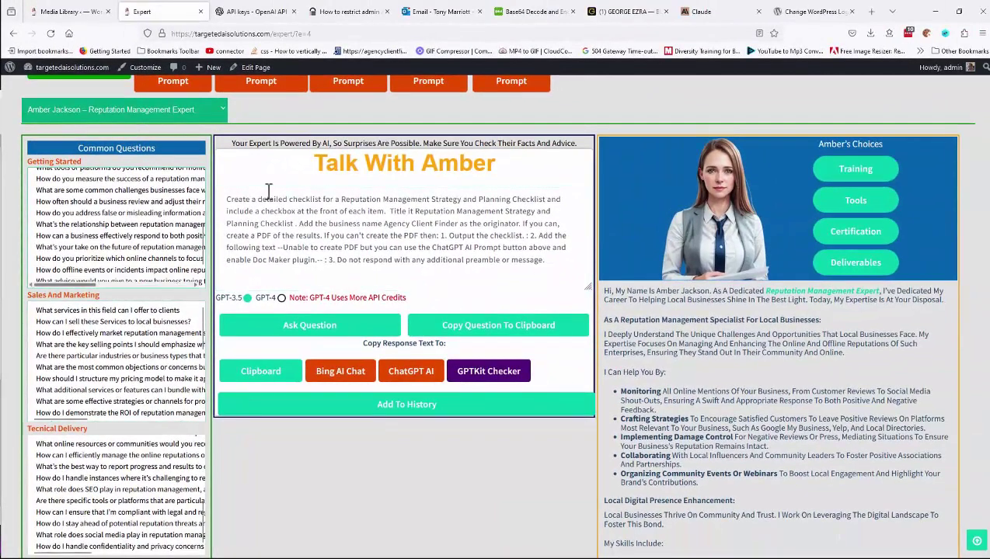
pyautogui.click(325, 196)
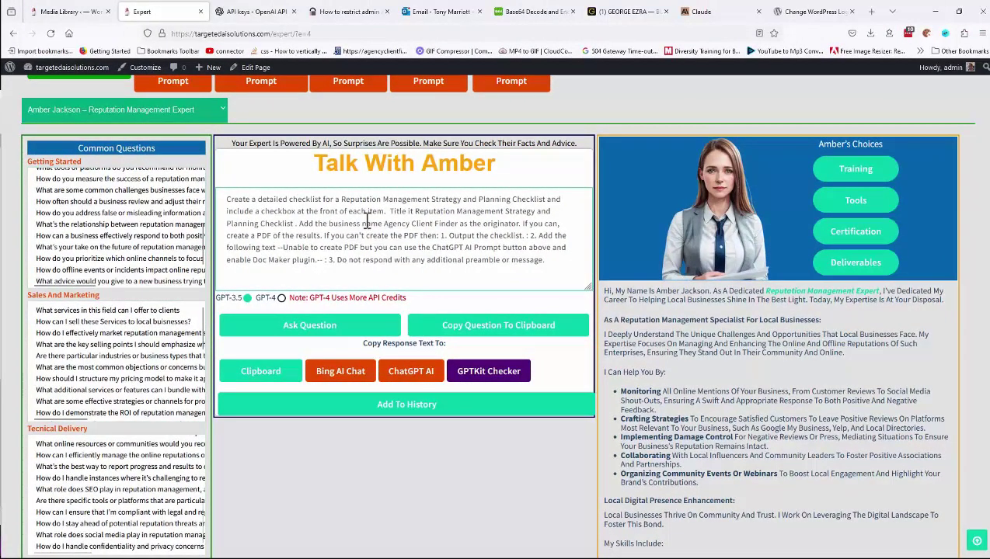
pyautogui.click(316, 334)
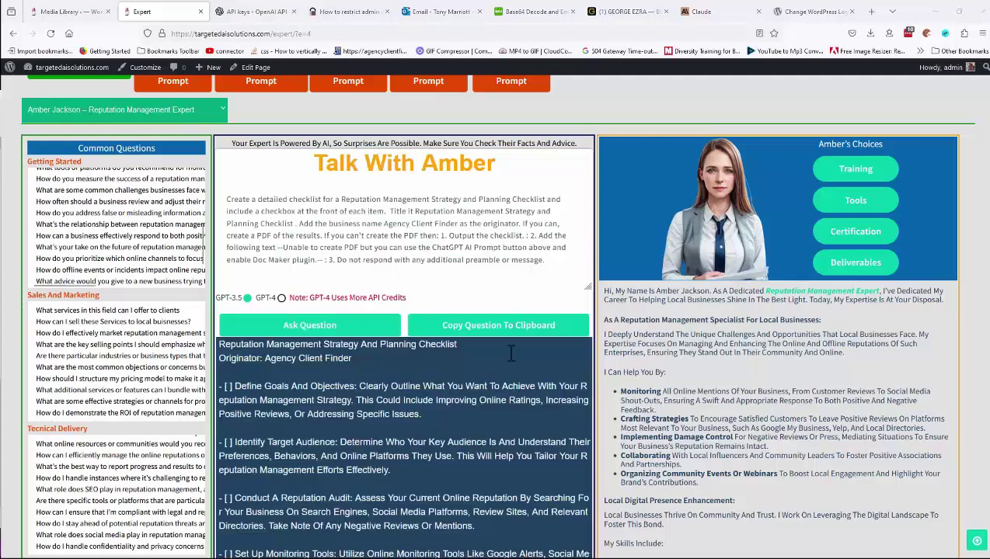
pyautogui.scroll(-2, 276, 252)
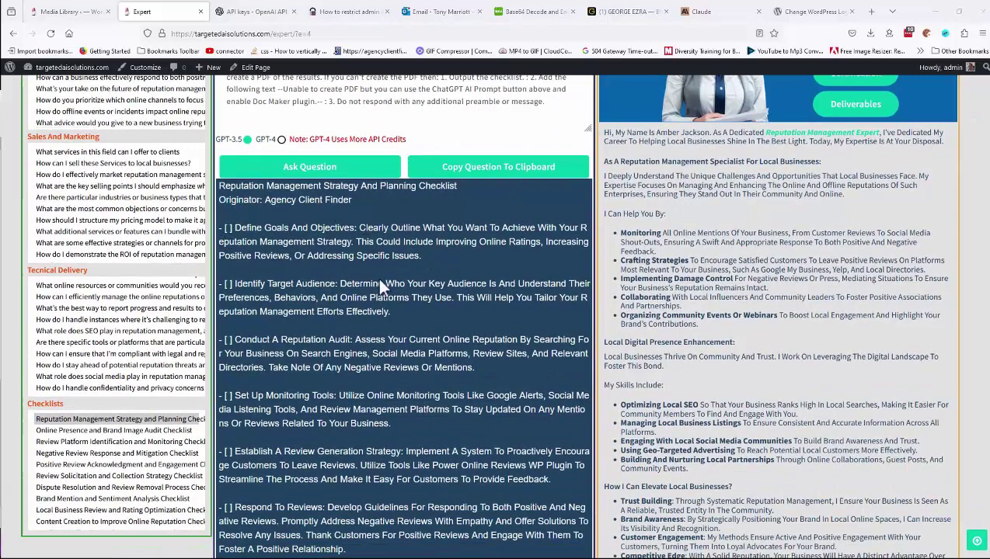
pyautogui.scroll(-6, 383, 285)
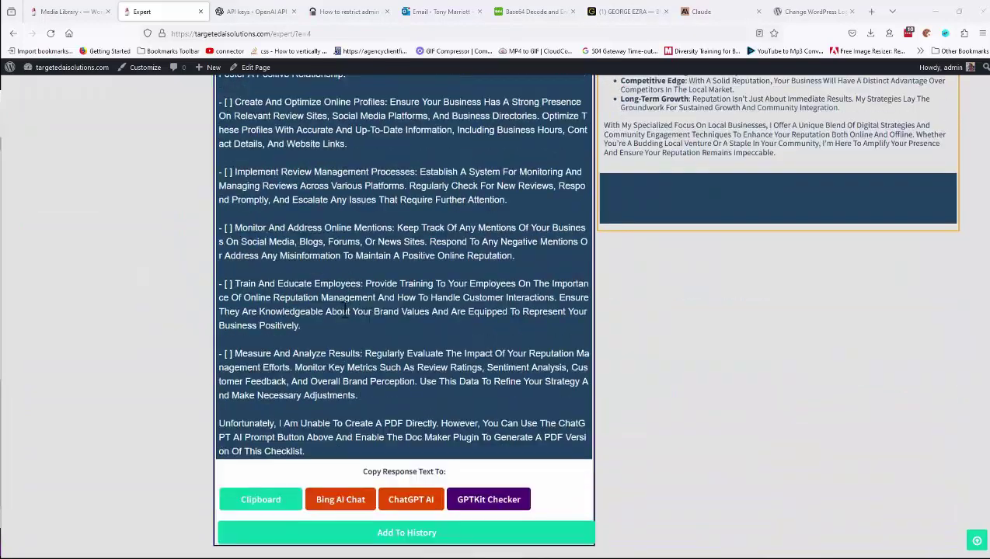
pyautogui.scroll(8, 344, 309)
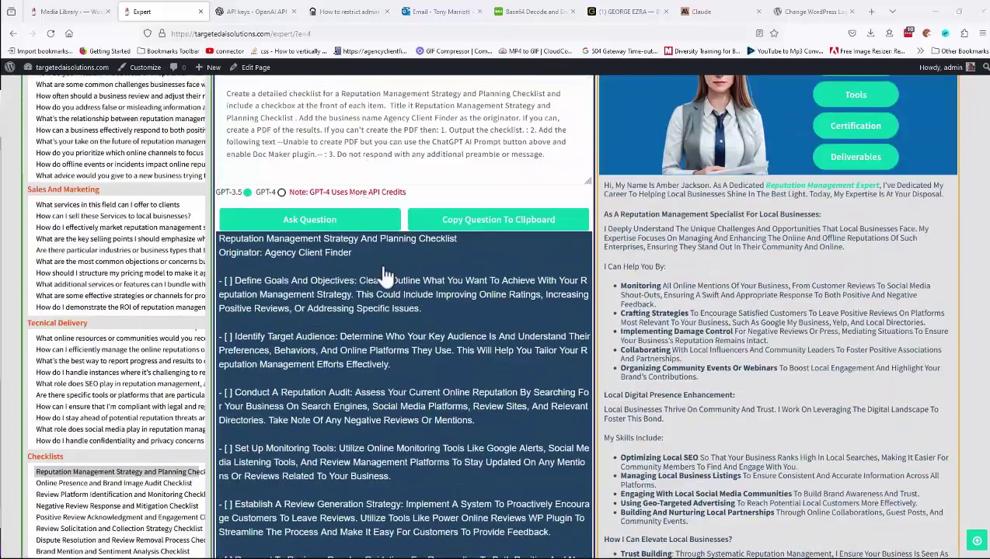
pyautogui.scroll(-8, 372, 328)
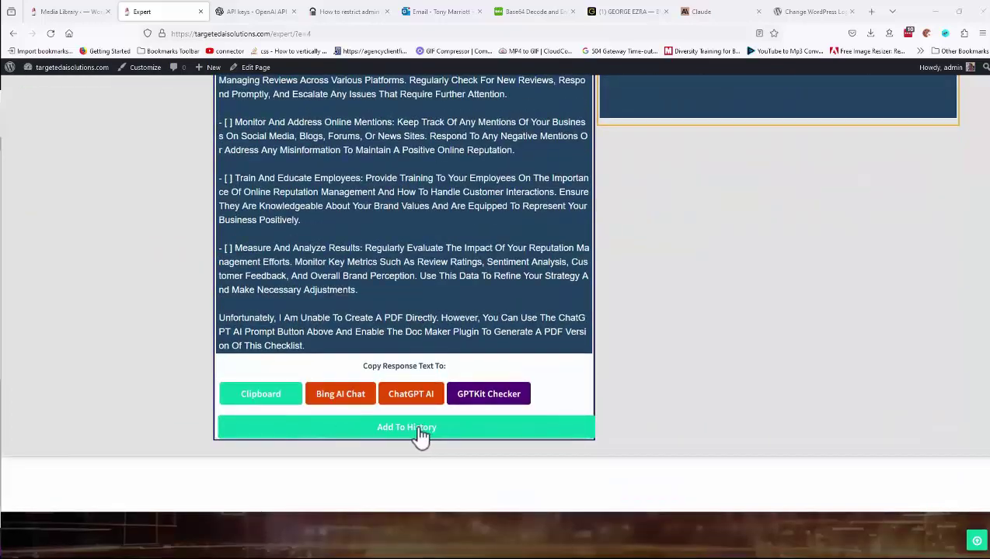
# Add the checklist to Amber's history, confirm with OK, and expand the saved entry to read it.
pyautogui.click(421, 434)
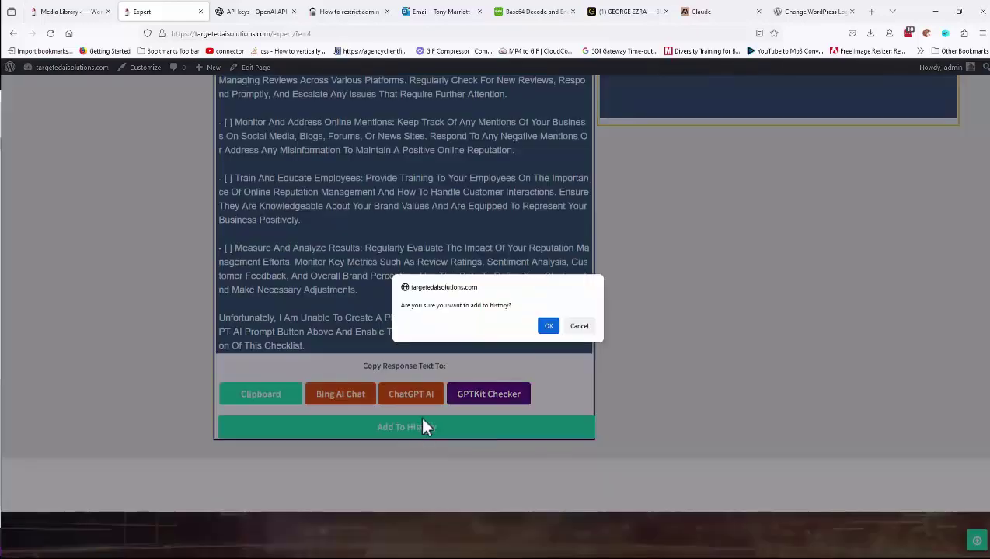
pyautogui.click(548, 326)
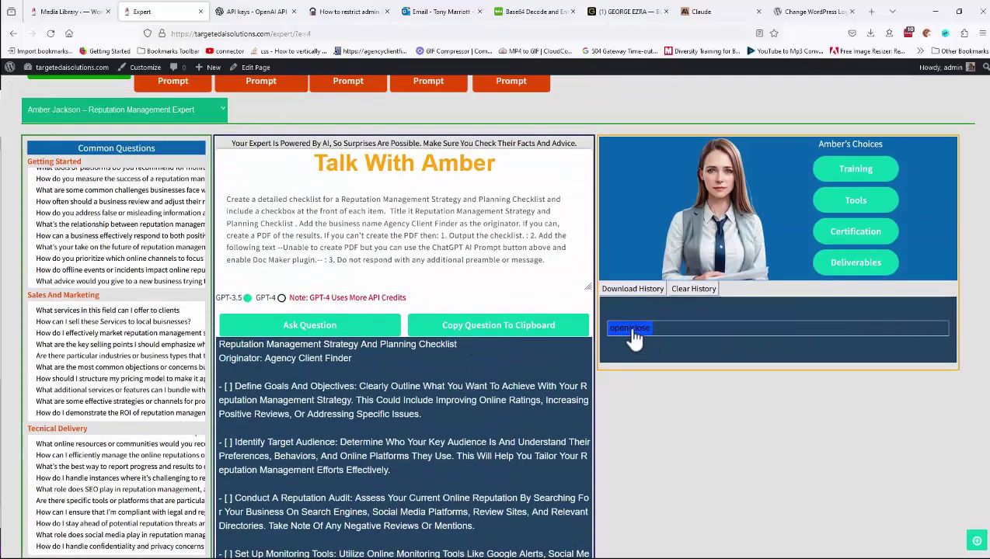
pyautogui.click(631, 330)
pyautogui.scroll(-2, 648, 360)
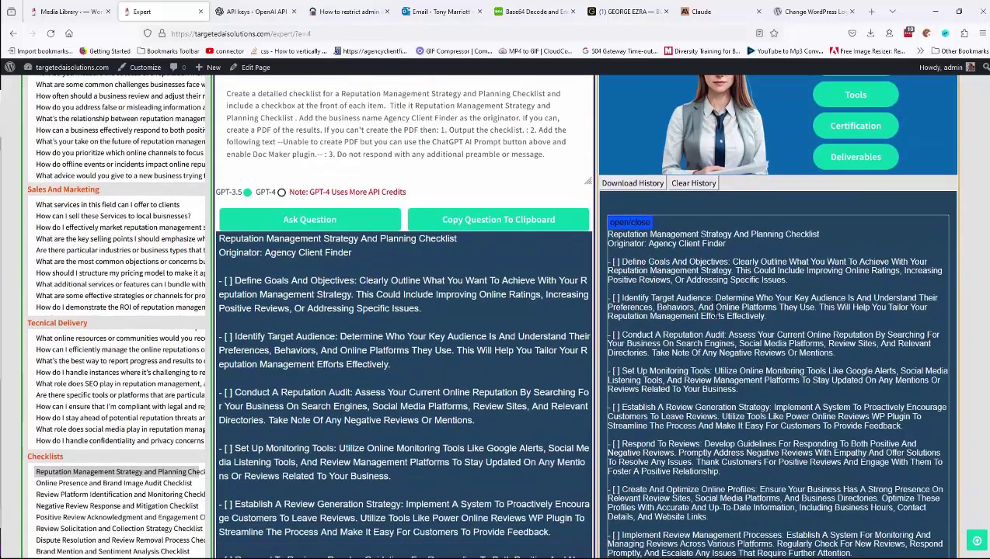
pyautogui.scroll(-3, 713, 299)
pyautogui.scroll(3, 709, 304)
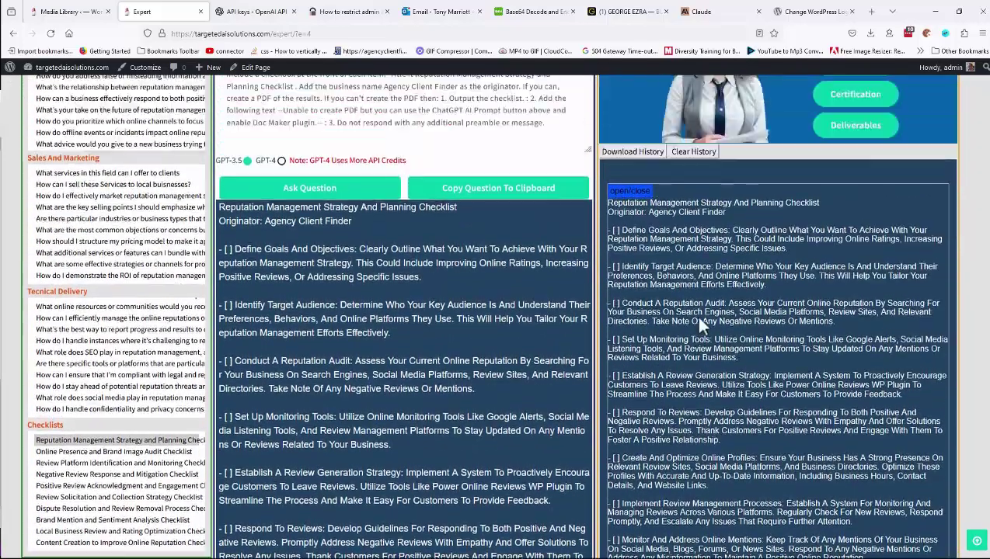
pyautogui.scroll(1, 706, 307)
pyautogui.scroll(-3, 689, 395)
pyautogui.scroll(-3, 642, 387)
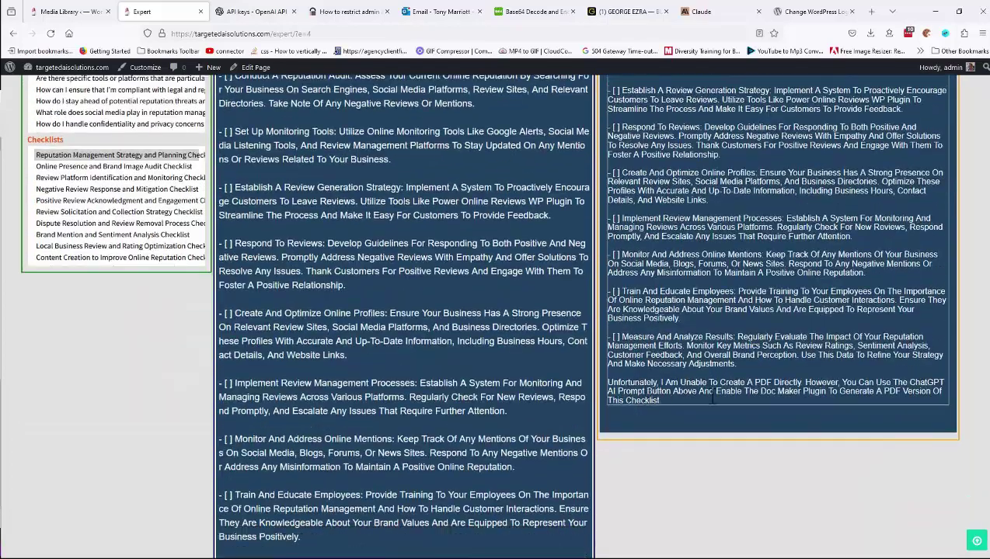
pyautogui.scroll(6, 711, 396)
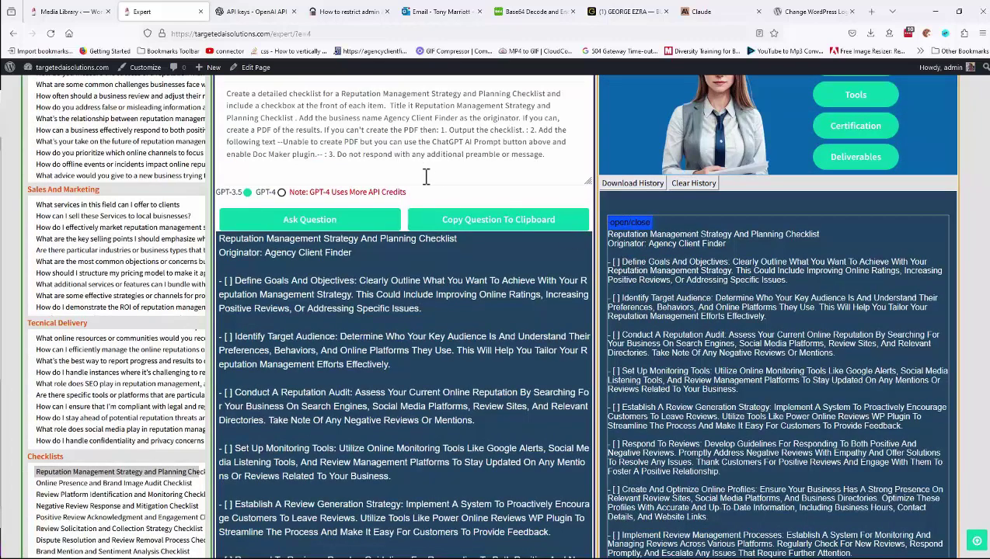
pyautogui.scroll(3, 660, 368)
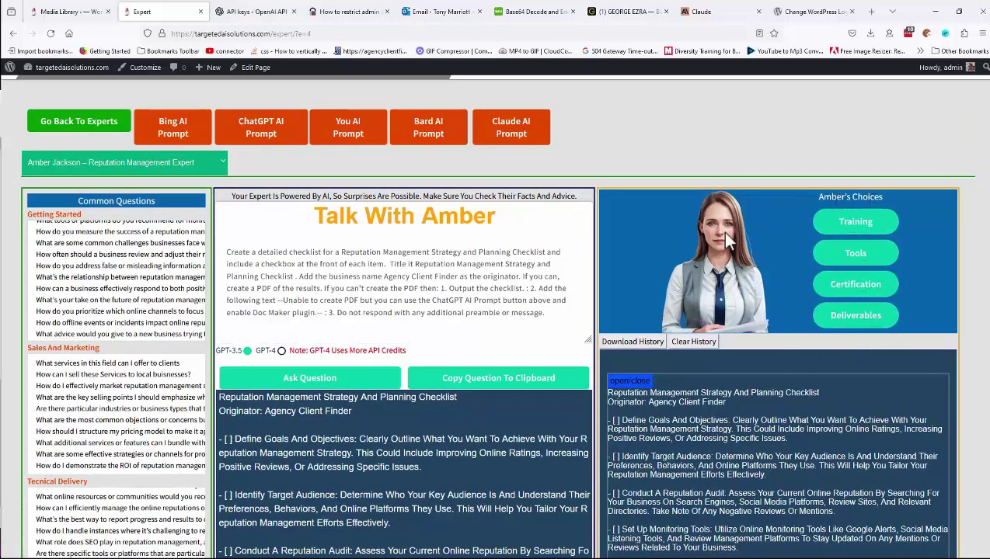
# Open Amber's Reputation Management Training page and skim its opening sections.
pyautogui.click(485, 278)
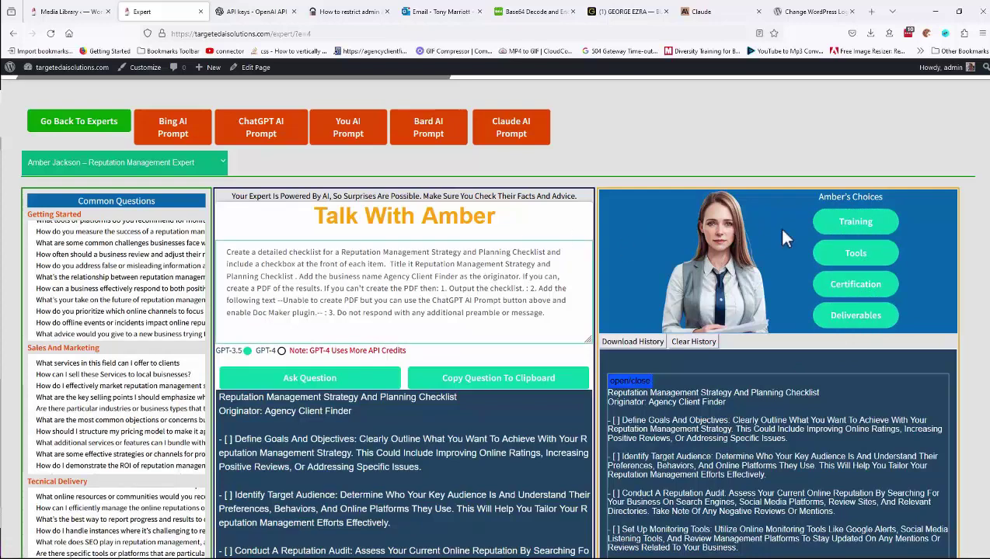
pyautogui.click(849, 226)
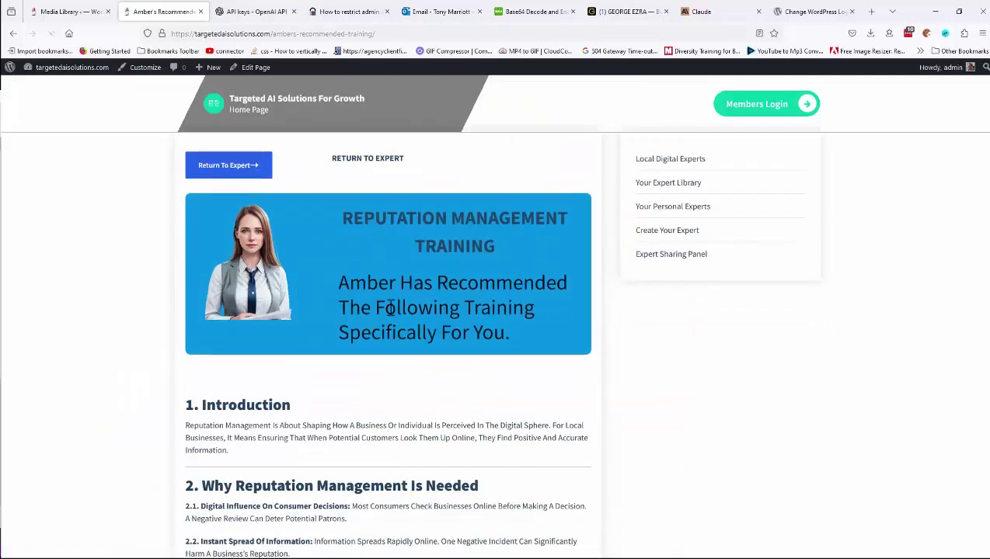
pyautogui.scroll(-8, 371, 264)
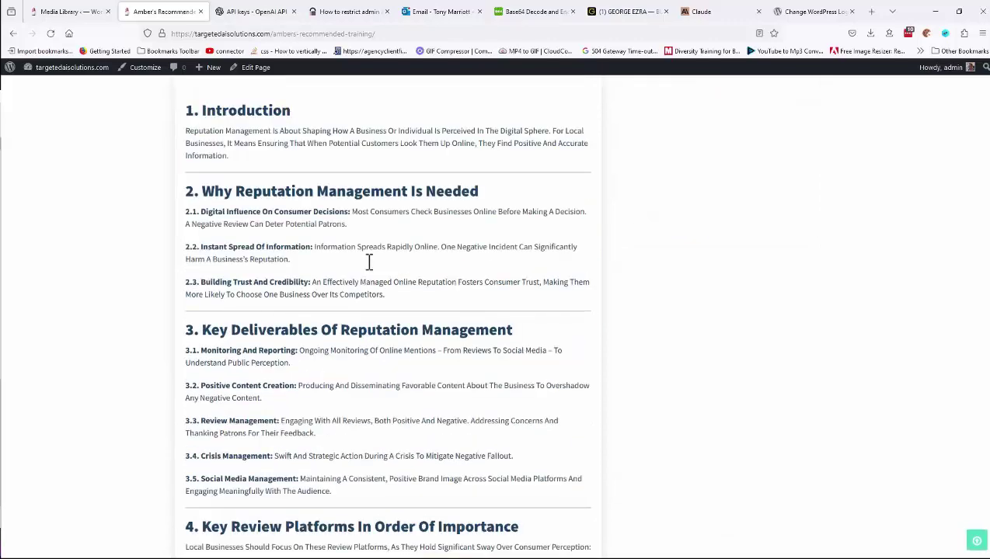
pyautogui.scroll(-5, 382, 272)
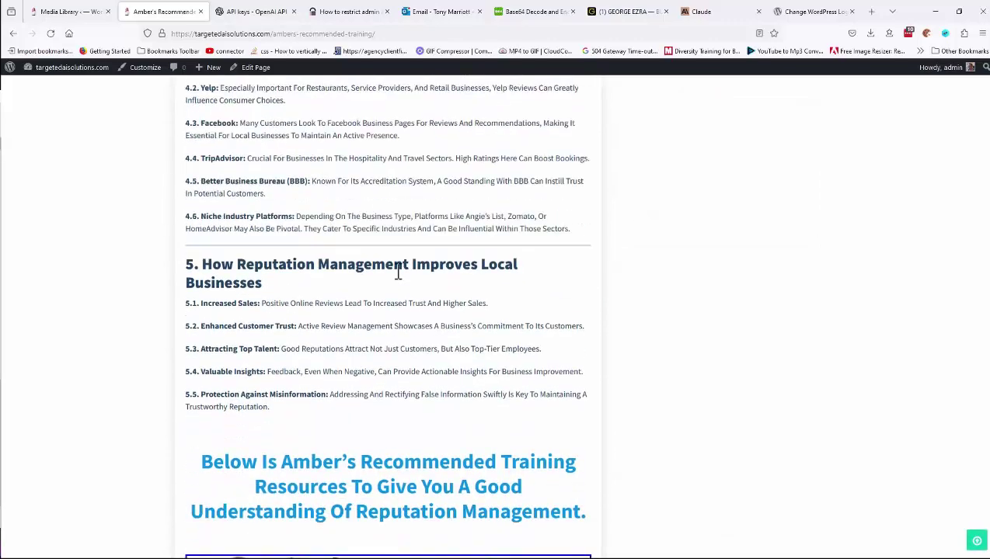
pyautogui.scroll(3, 395, 269)
pyautogui.scroll(5, 401, 277)
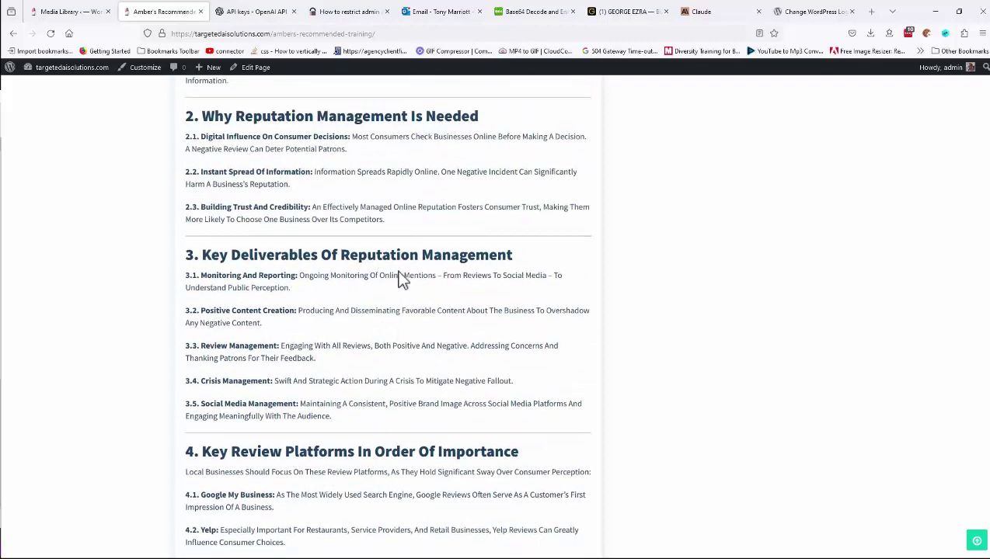
pyautogui.scroll(2, 375, 220)
# Scroll down through the recommended training videos and back up to the top.
pyautogui.scroll(-4, 336, 311)
pyautogui.scroll(-4, 307, 313)
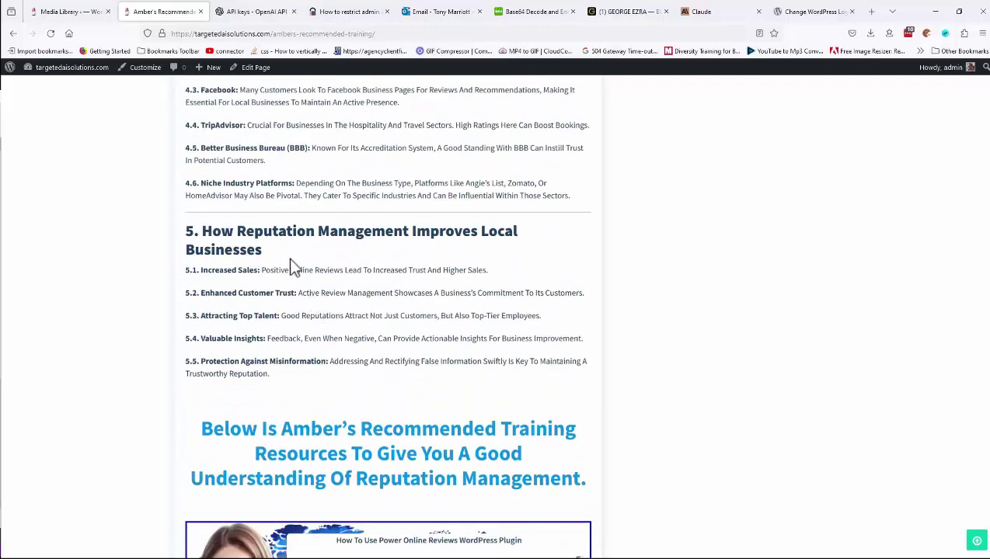
pyautogui.scroll(-4, 466, 314)
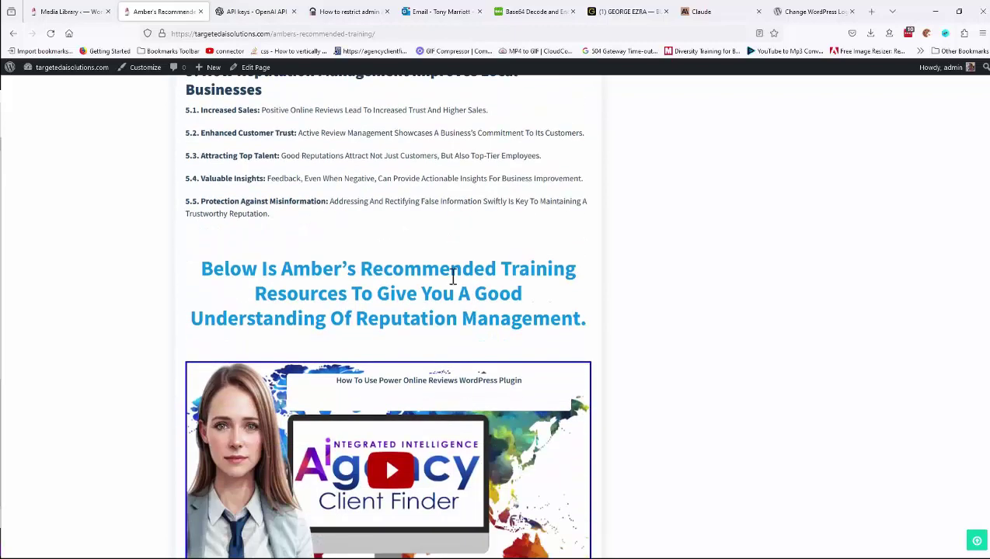
pyautogui.scroll(-7, 417, 307)
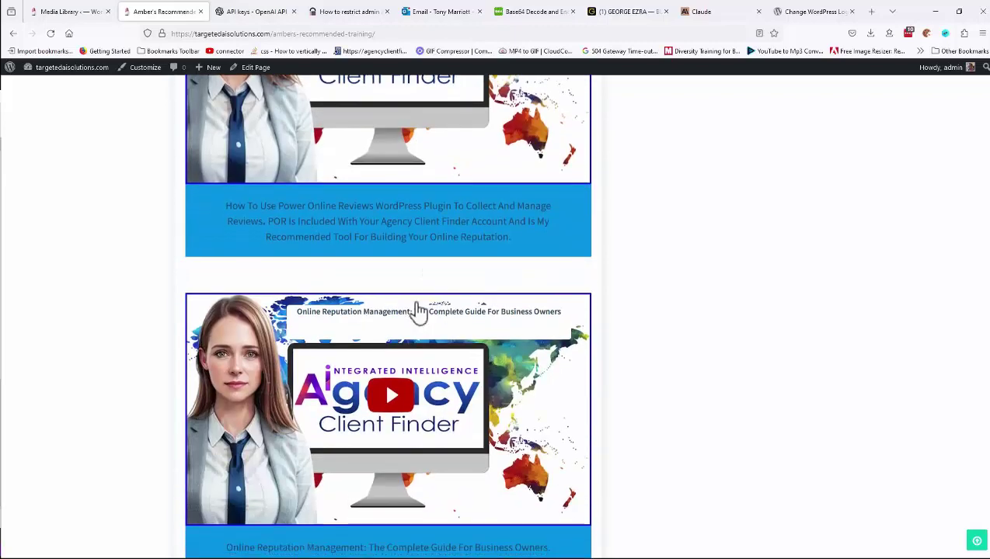
pyautogui.scroll(-9, 417, 308)
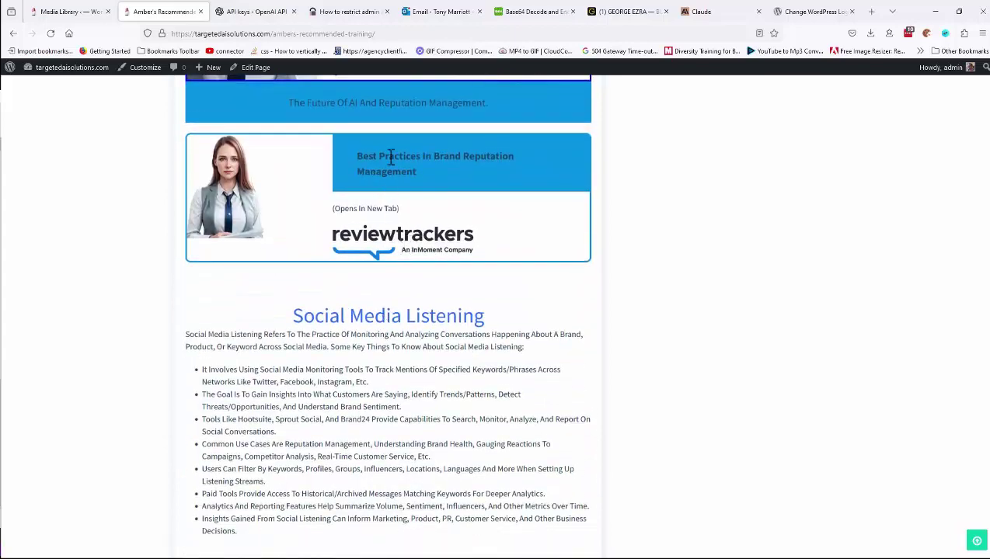
pyautogui.scroll(-2, 458, 303)
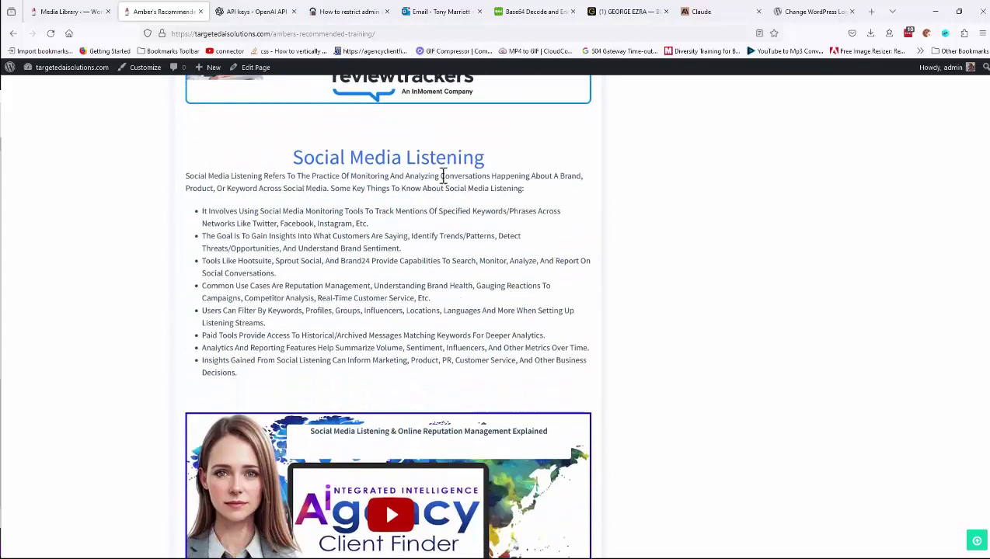
pyautogui.scroll(-5, 445, 262)
pyautogui.scroll(15, 426, 319)
pyautogui.scroll(20, 407, 336)
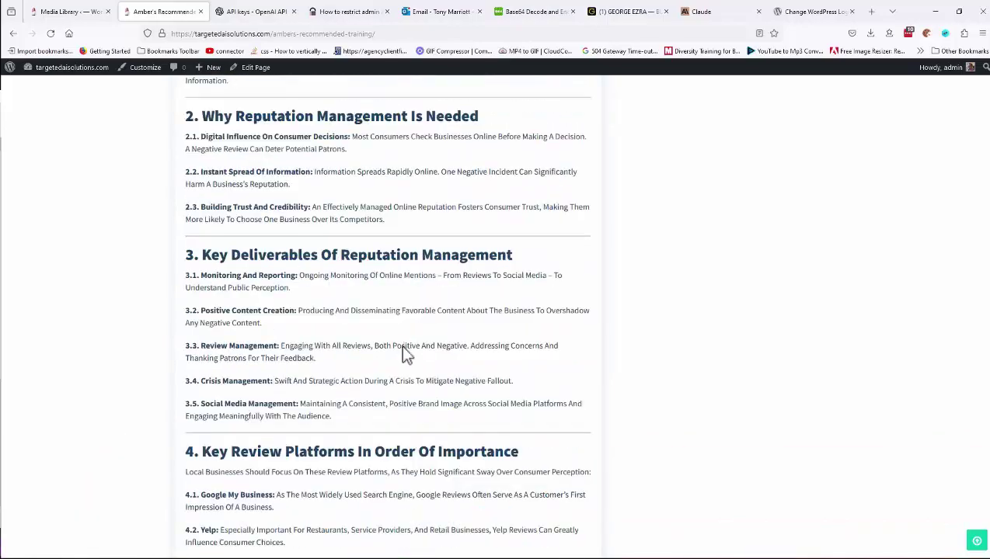
pyautogui.scroll(1, 404, 356)
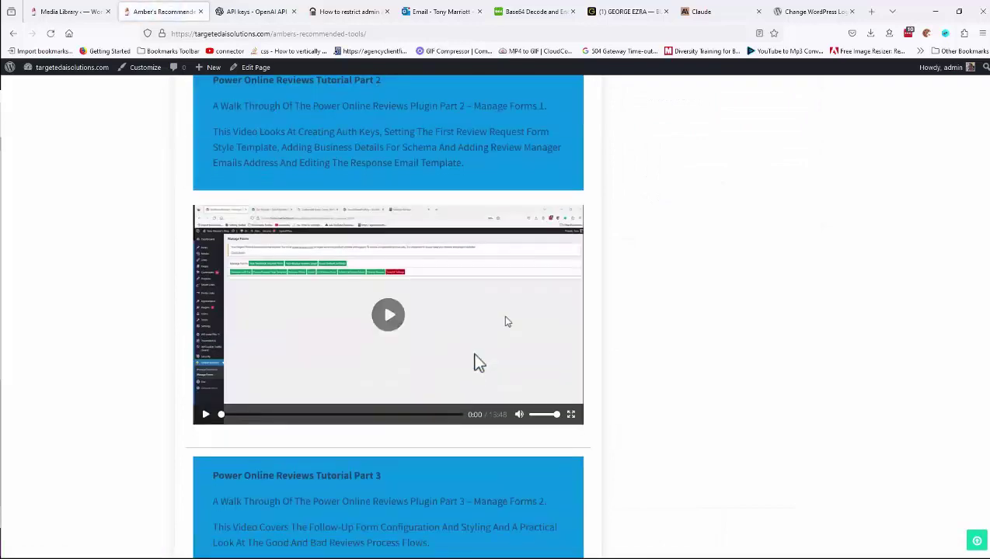
pyautogui.scroll(-4, 478, 362)
pyautogui.scroll(15, 471, 347)
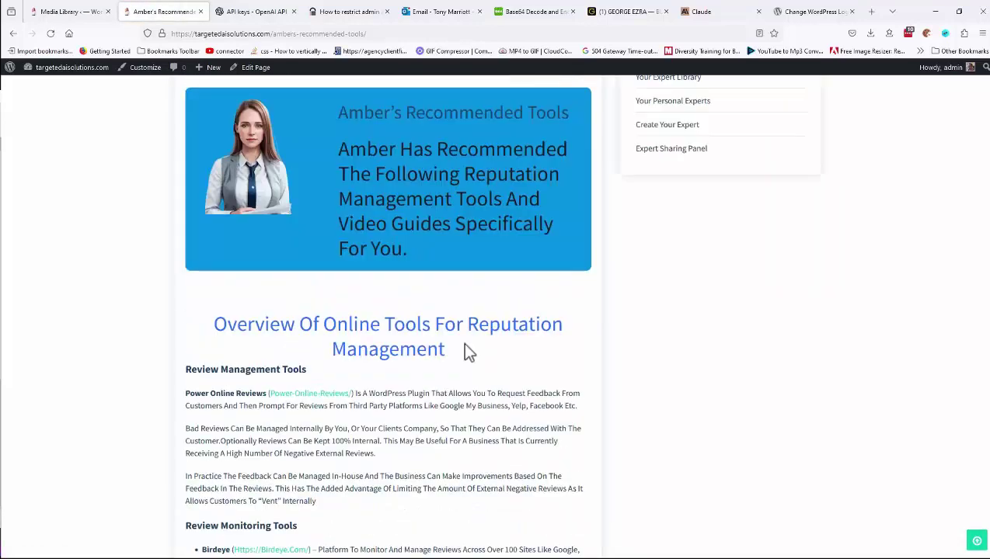
# Read Amber's Certified Reputation Management Study Plan of free and paid courses, then return to her page.
pyautogui.click(266, 165)
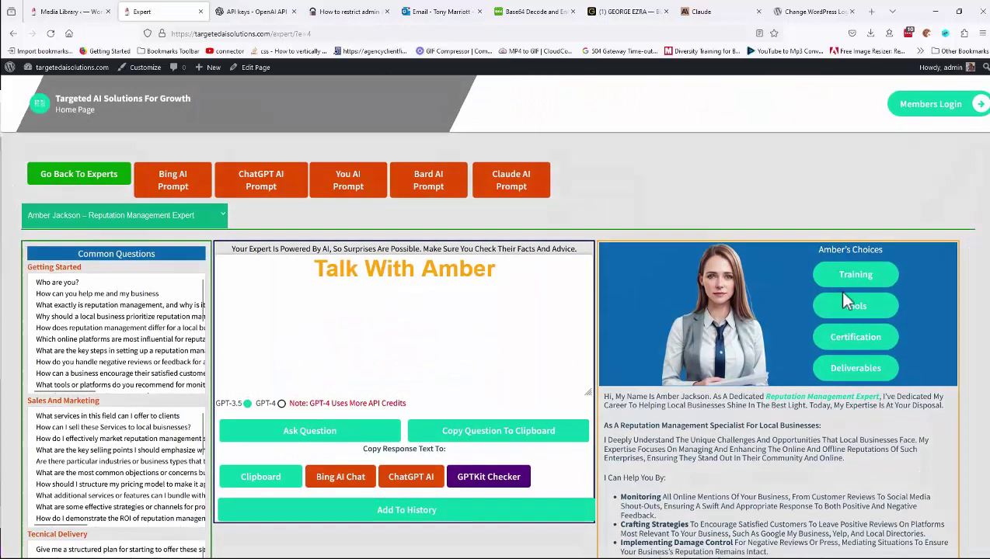
pyautogui.click(854, 342)
pyautogui.scroll(-1, 463, 304)
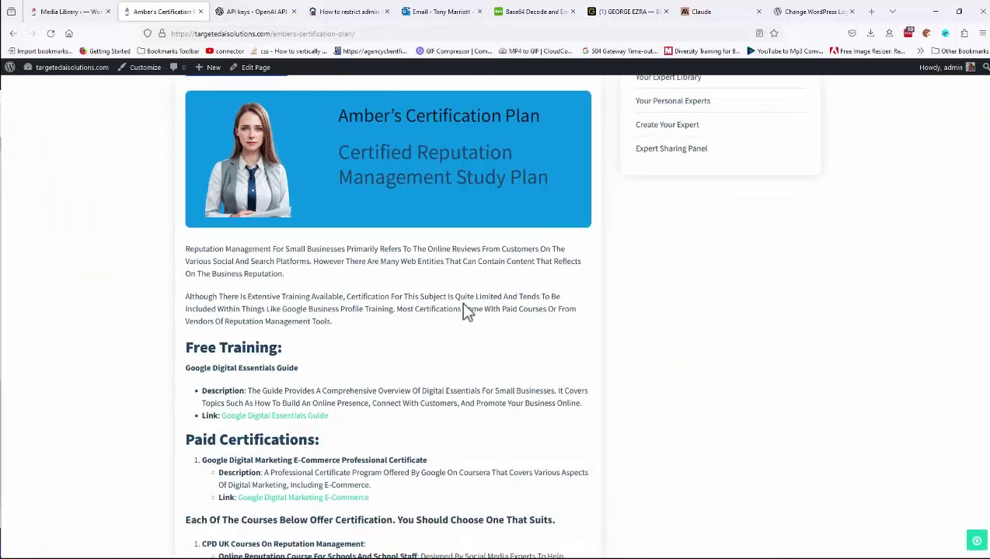
pyautogui.scroll(-7, 462, 305)
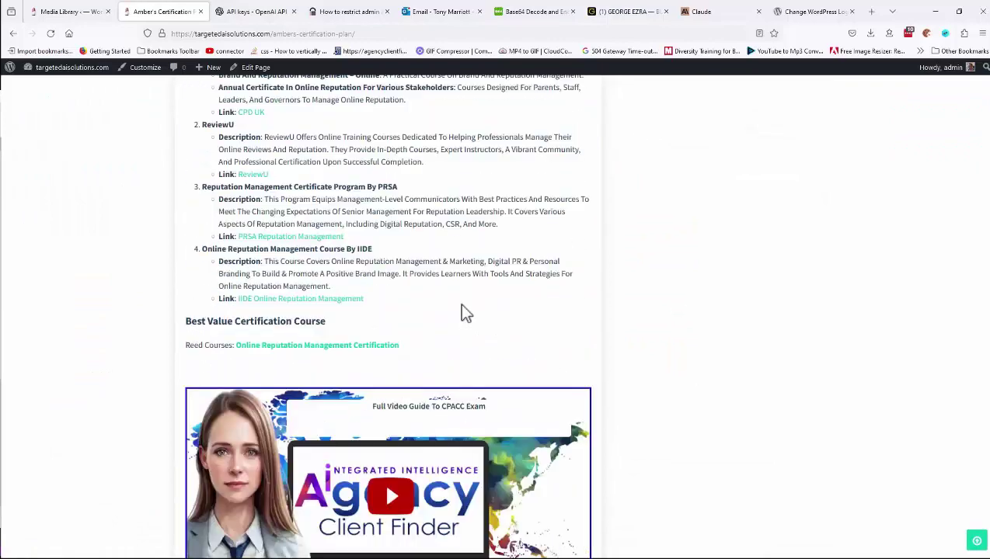
pyautogui.scroll(-5, 462, 313)
pyautogui.scroll(4, 462, 320)
pyautogui.scroll(-5, 462, 323)
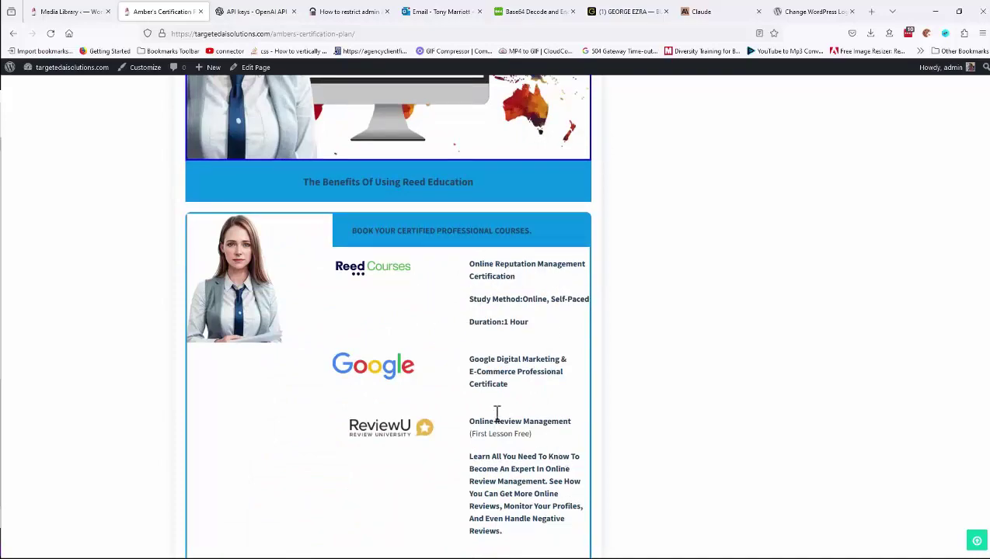
pyautogui.scroll(15, 498, 416)
pyautogui.click(236, 171)
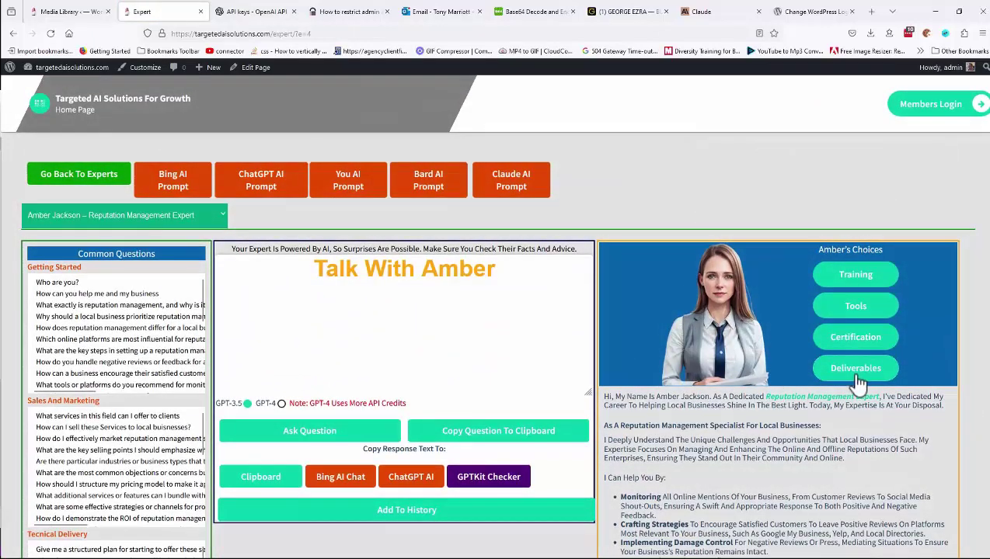
pyautogui.click(856, 371)
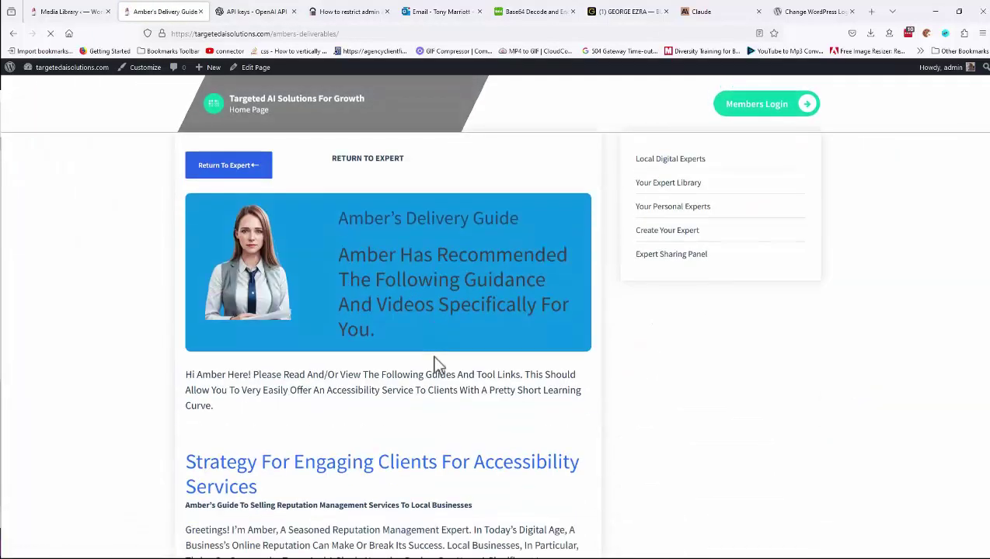
pyautogui.scroll(-6, 433, 362)
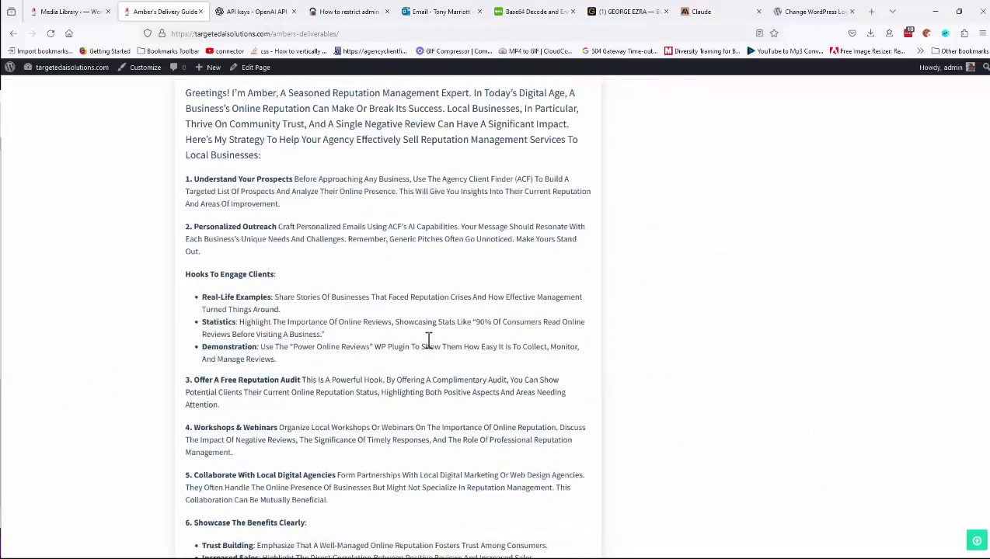
pyautogui.scroll(-6, 428, 339)
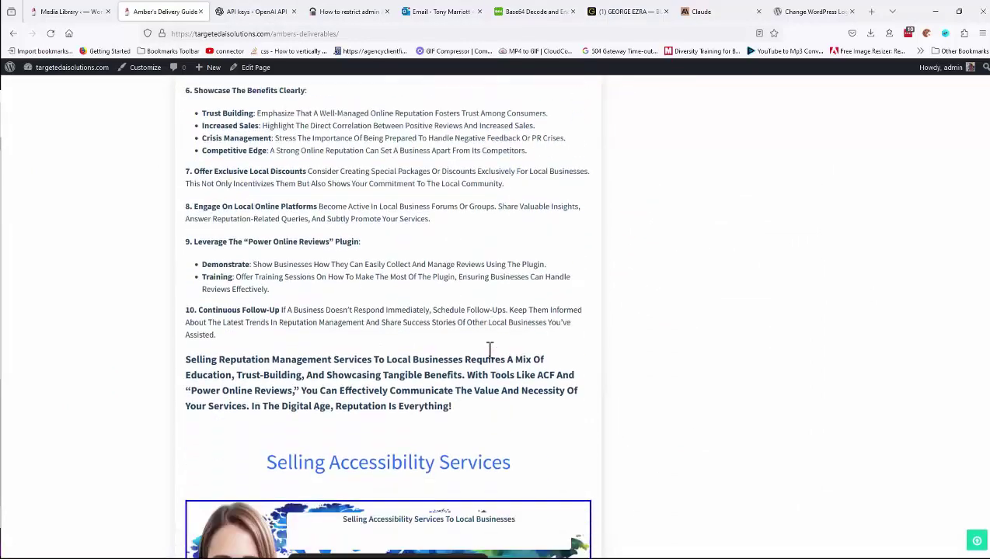
pyautogui.scroll(-4, 484, 347)
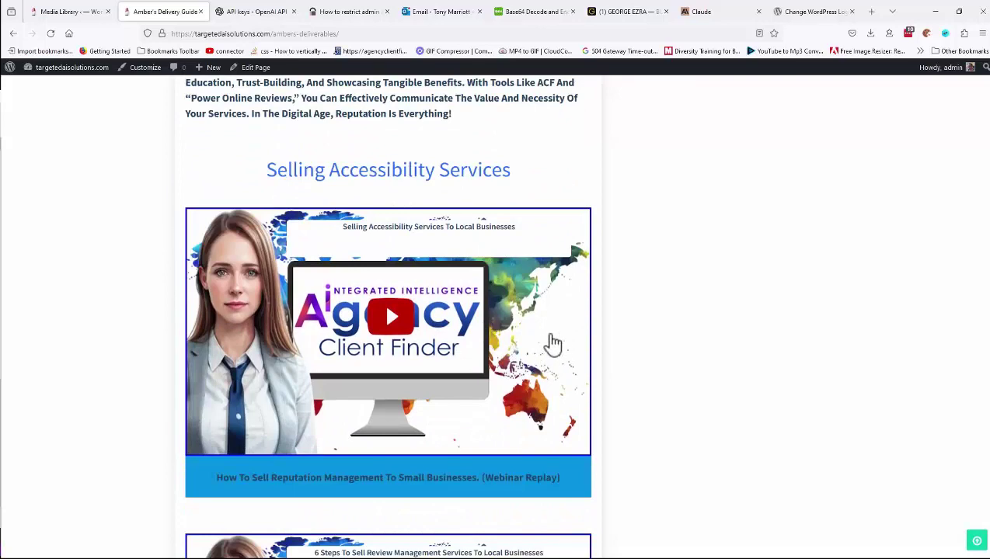
pyautogui.scroll(-2, 553, 343)
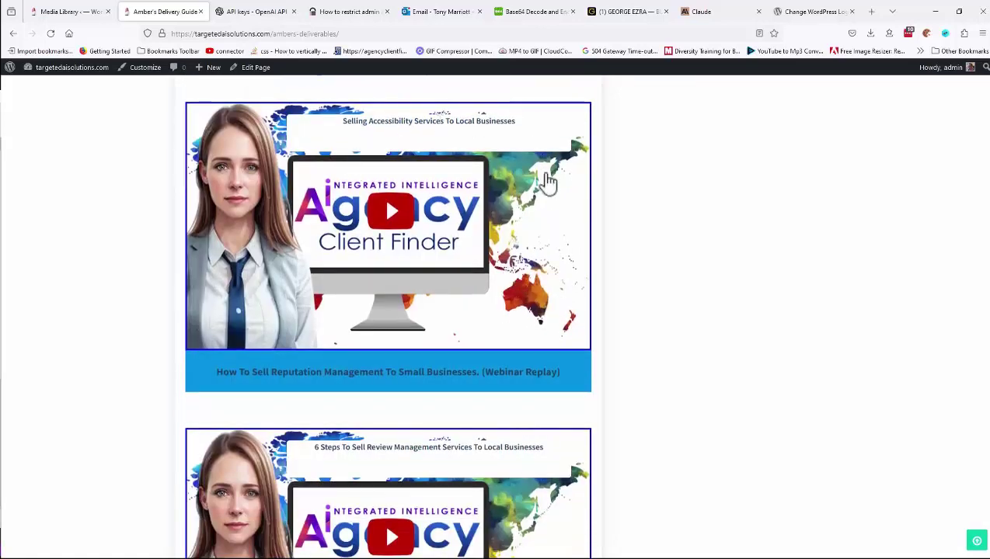
pyautogui.scroll(-3, 545, 260)
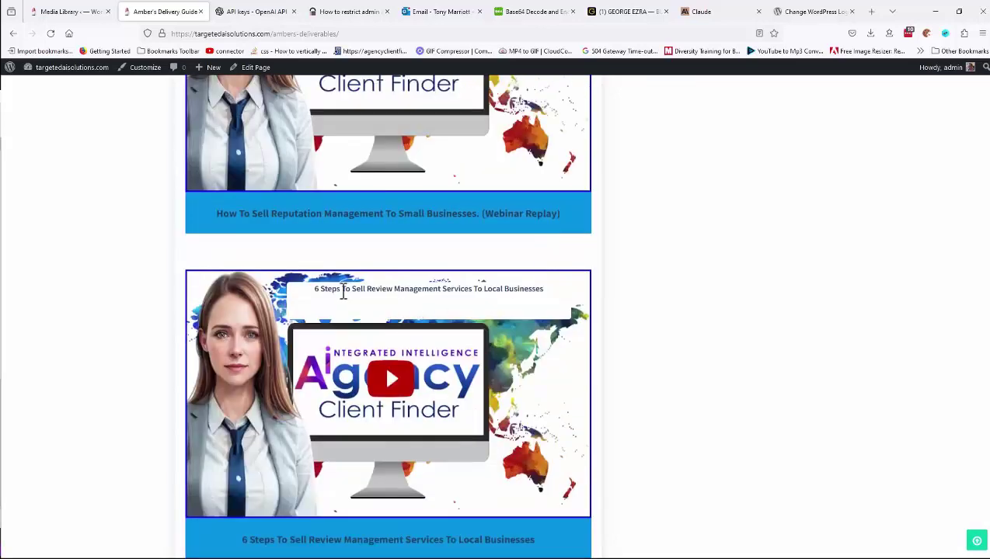
pyautogui.scroll(-5, 535, 334)
pyautogui.scroll(-15, 534, 334)
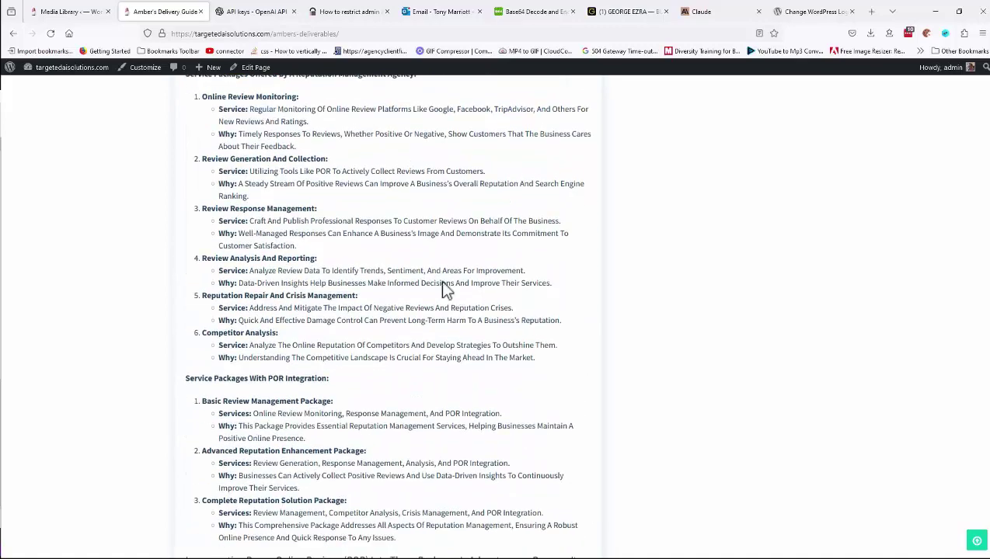
pyautogui.scroll(-8, 418, 266)
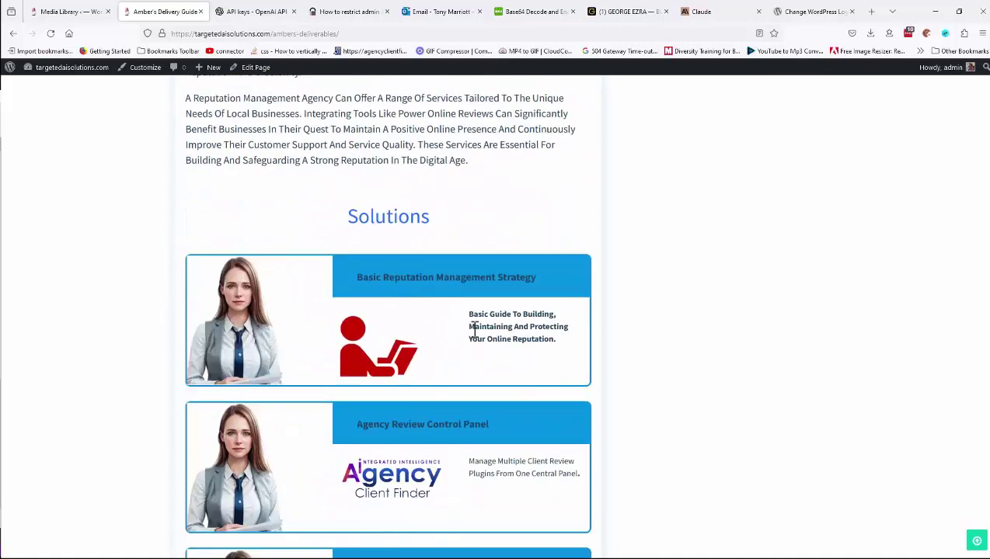
pyautogui.scroll(-2, 460, 326)
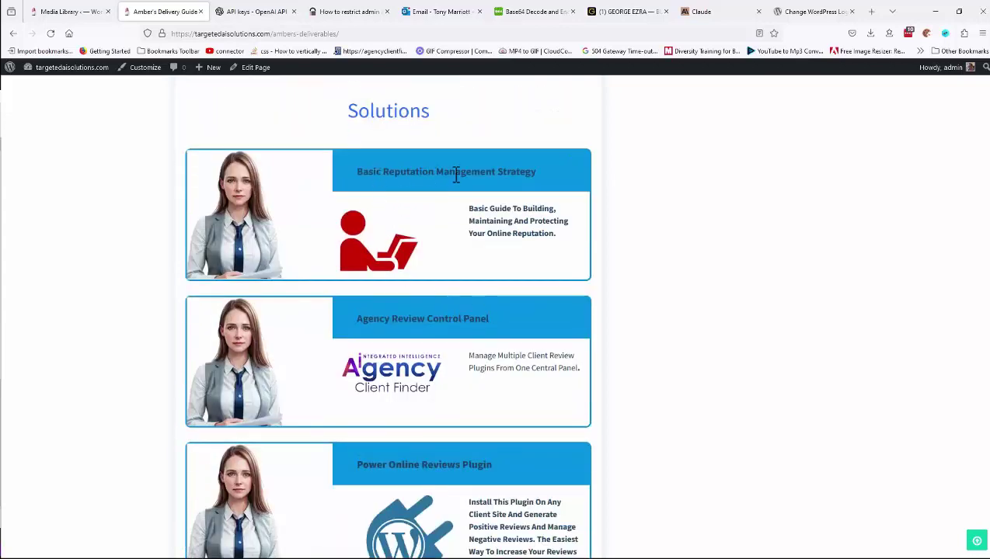
pyautogui.scroll(-2, 536, 294)
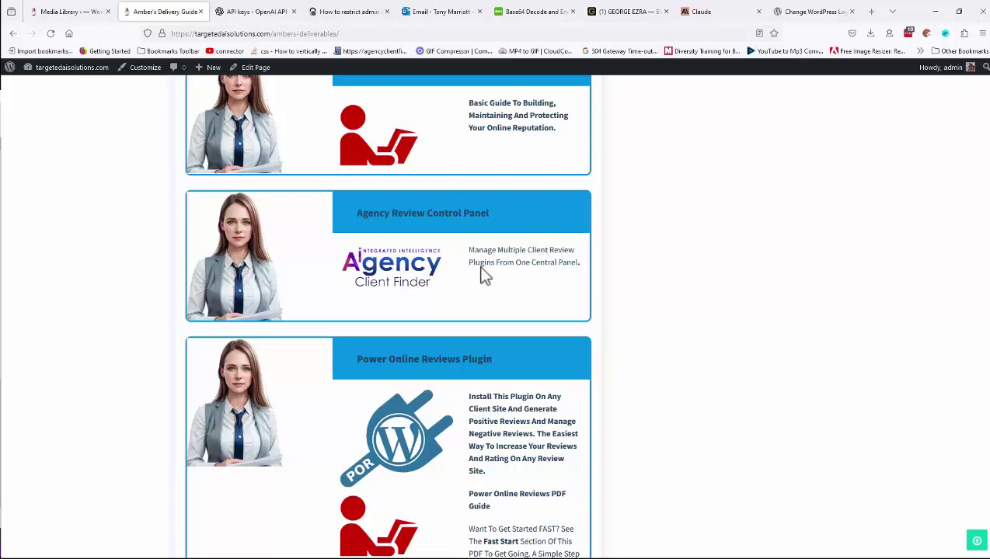
pyautogui.scroll(-2, 439, 291)
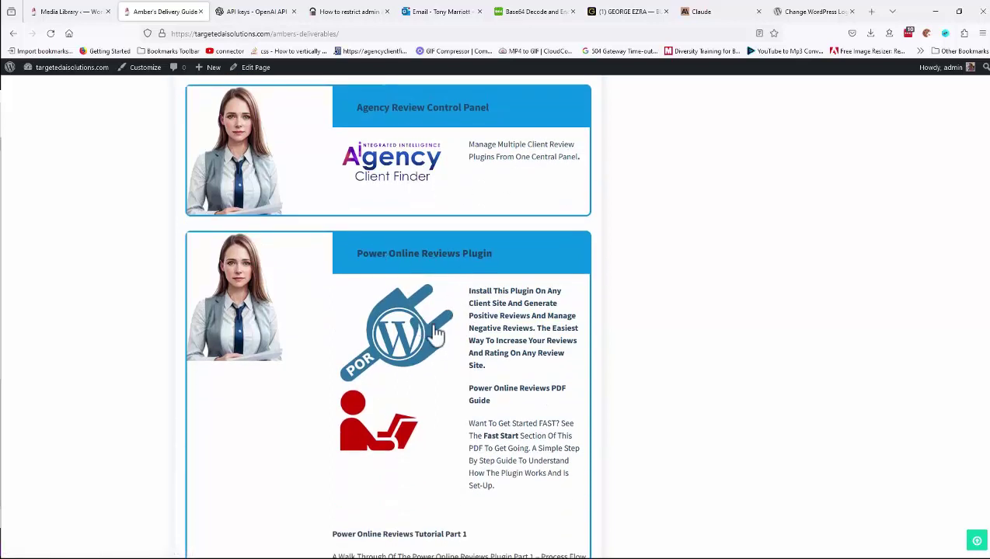
pyautogui.scroll(-3, 440, 334)
pyautogui.scroll(-9, 440, 334)
pyautogui.scroll(-9, 426, 339)
pyautogui.scroll(13, 453, 365)
pyautogui.scroll(4, 453, 381)
pyautogui.scroll(-20, 446, 380)
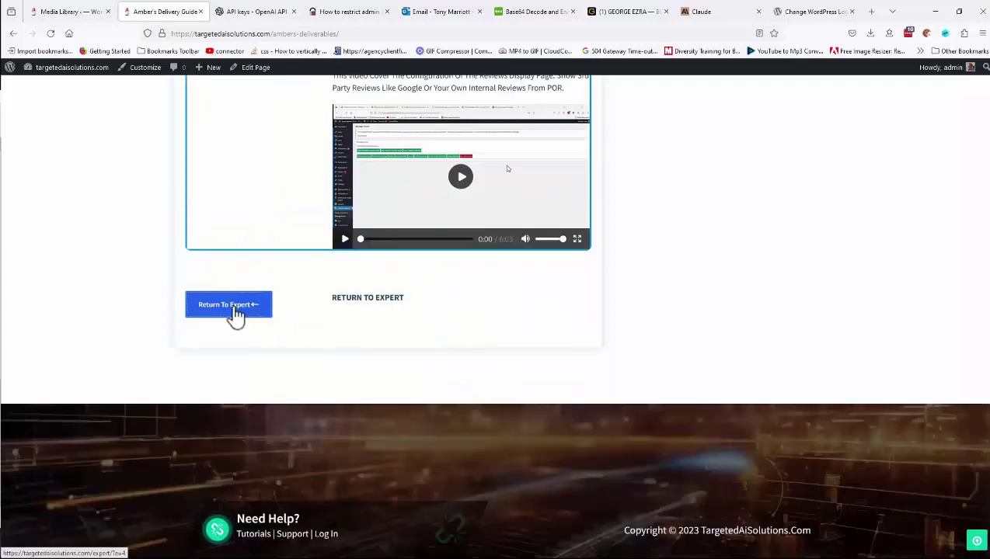
# Open Amber's expert chat page and scroll down to the common questions.
pyautogui.click(235, 309)
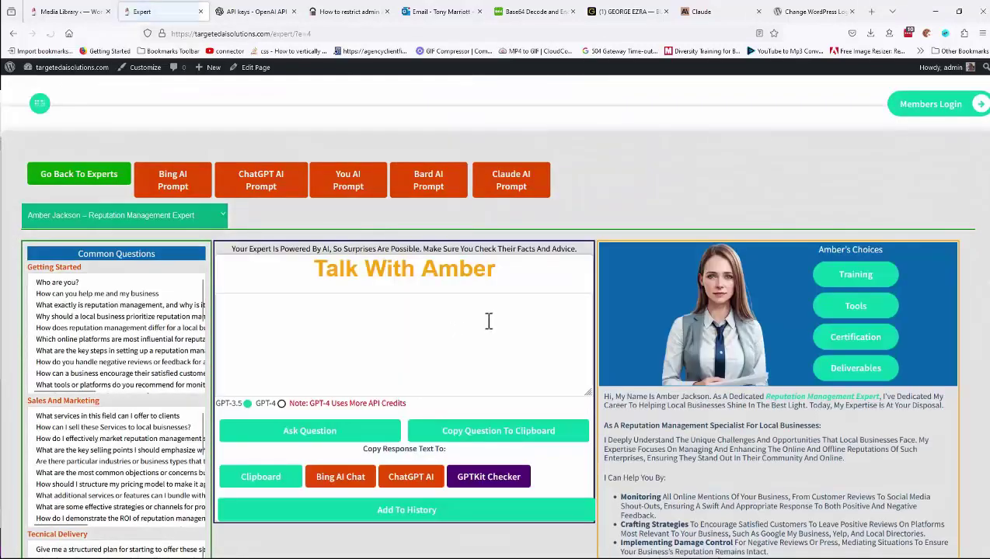
pyautogui.scroll(-1, 532, 307)
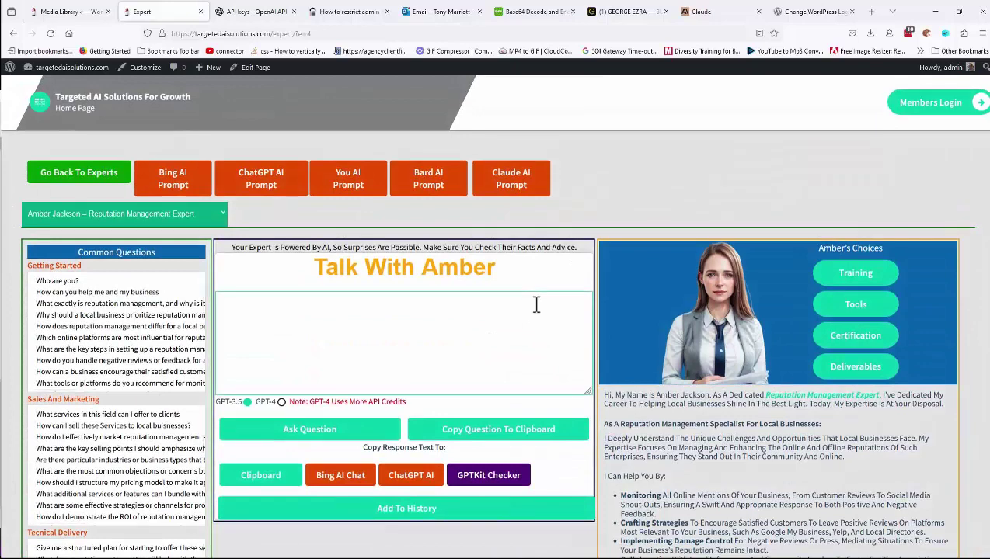
pyautogui.scroll(-1, 497, 291)
pyautogui.click(279, 266)
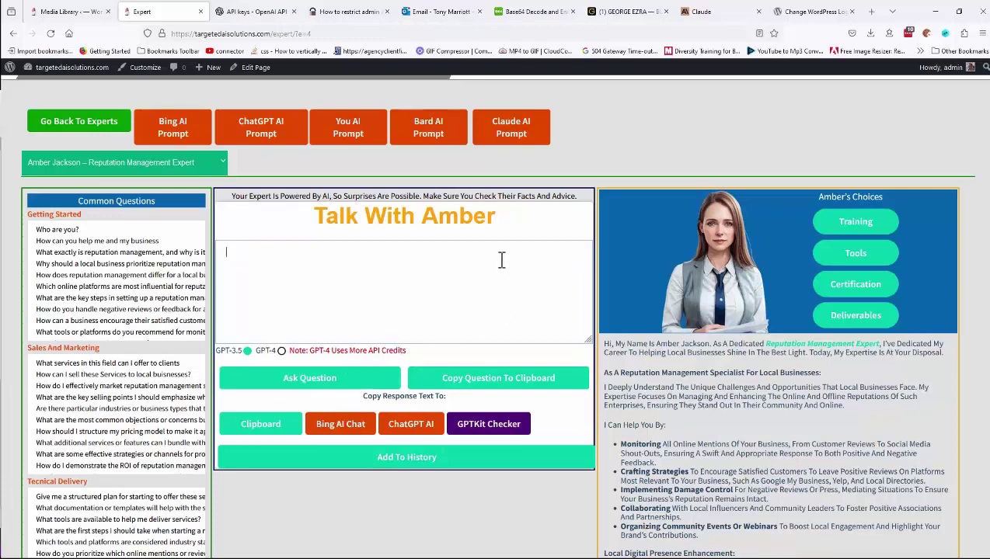
pyautogui.scroll(-2, 501, 256)
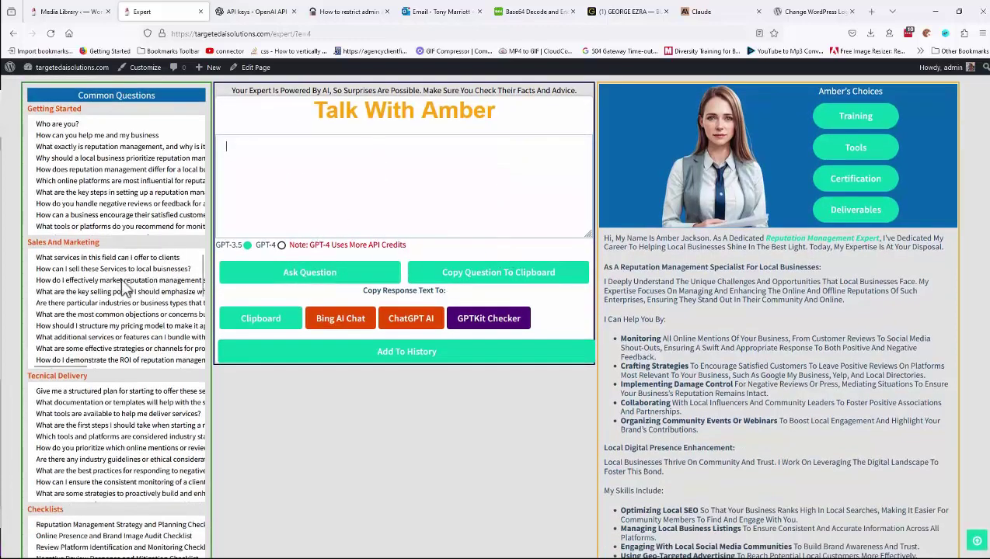
# Load 'How can I sell these Services to local buisnesses?' as the prompt and copy it to the clipboard.
pyautogui.click(113, 269)
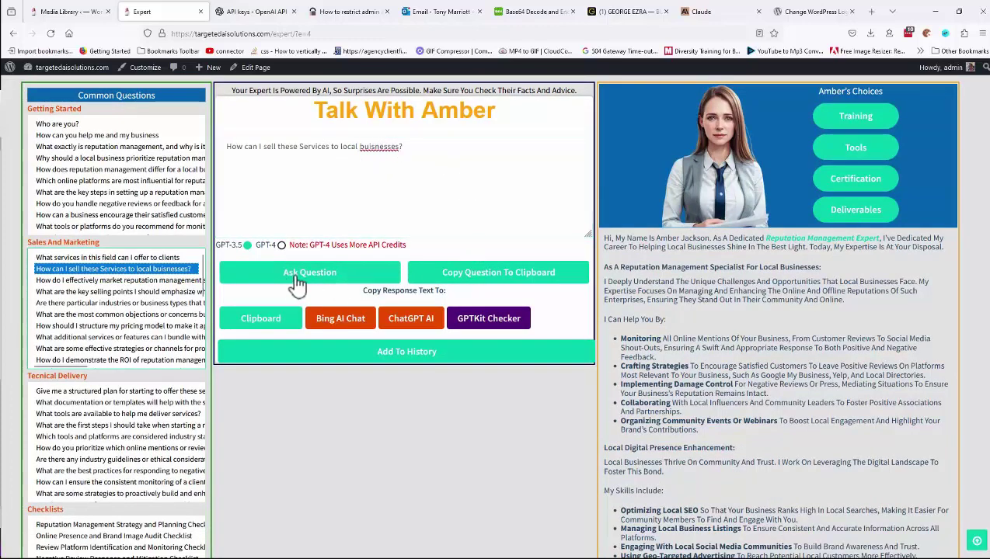
pyautogui.click(494, 280)
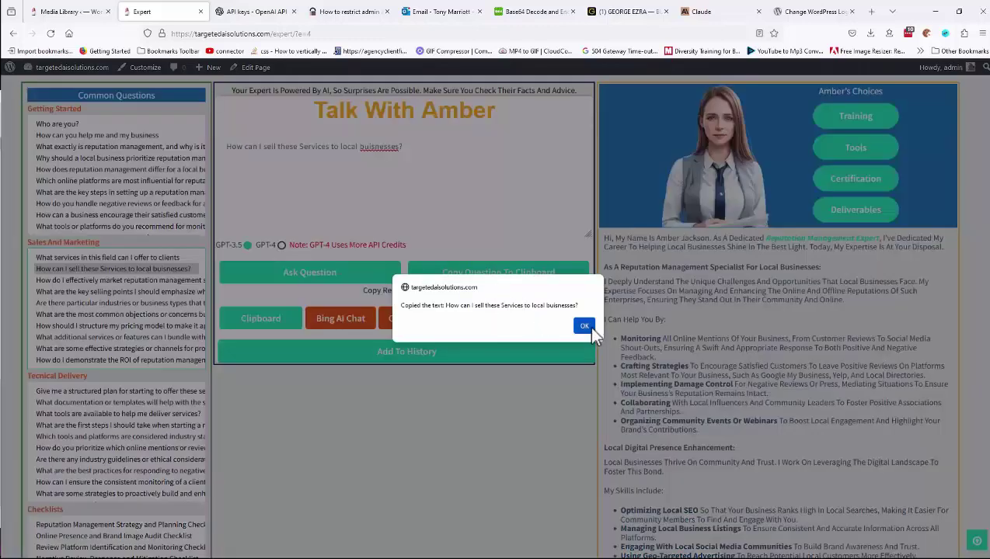
pyautogui.click(584, 326)
pyautogui.scroll(2, 509, 303)
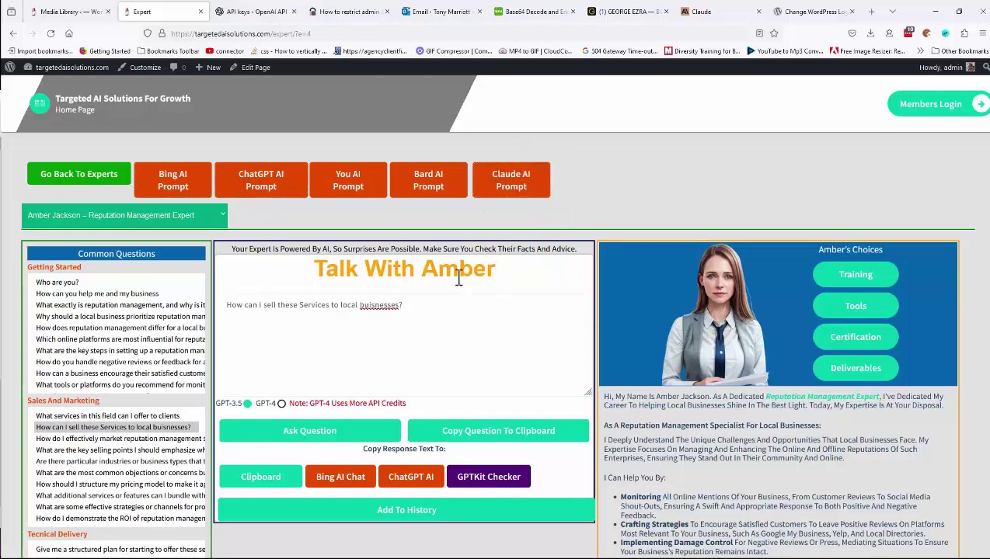
pyautogui.scroll(-1, 515, 289)
pyautogui.scroll(-2, 519, 290)
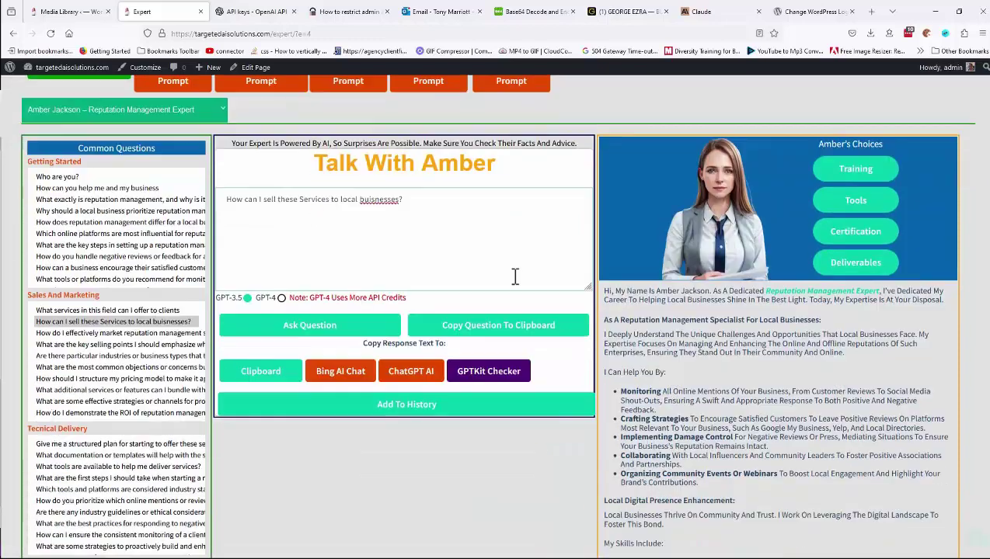
# Ask Amber about selling to local businesses and scroll through her 10-point answer.
pyautogui.click(317, 329)
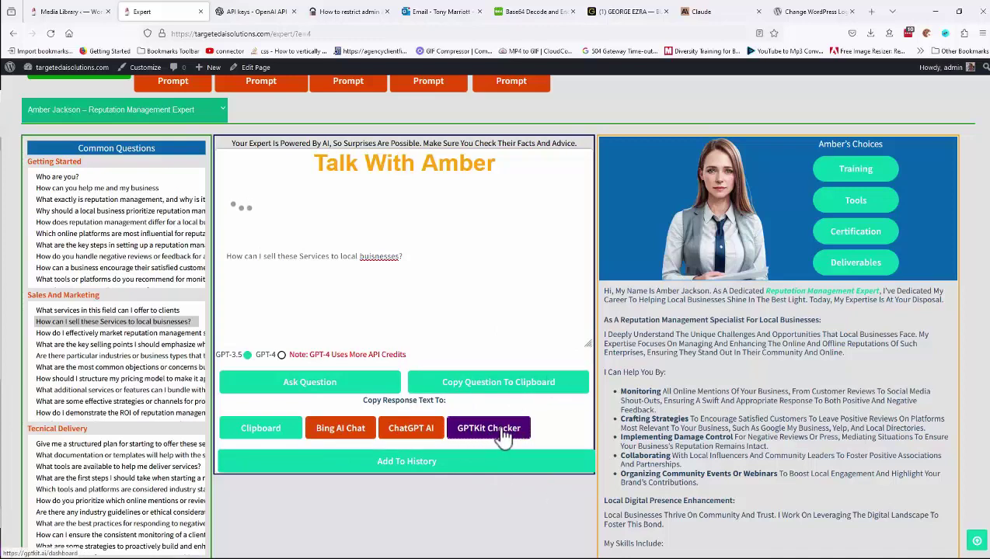
pyautogui.scroll(-5, 493, 405)
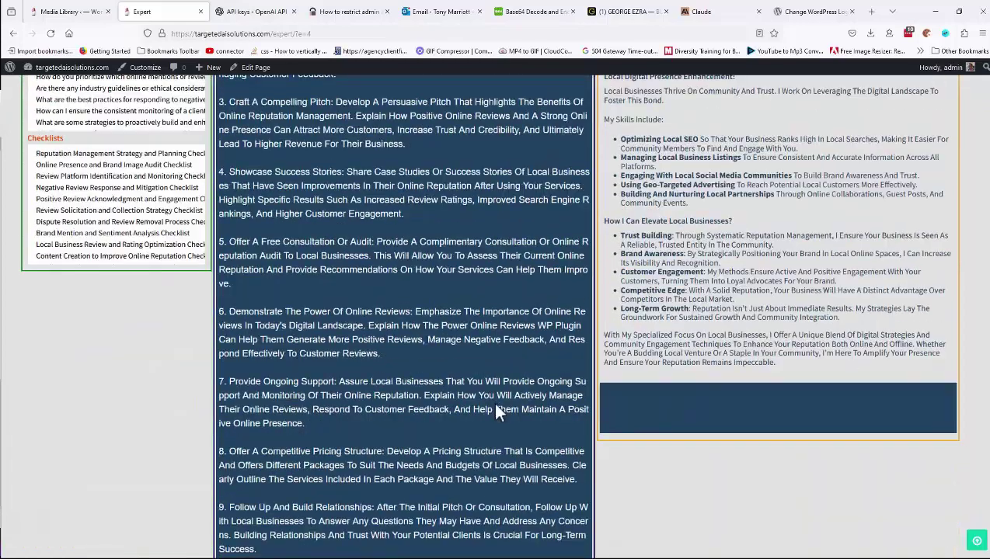
pyautogui.scroll(-5, 497, 412)
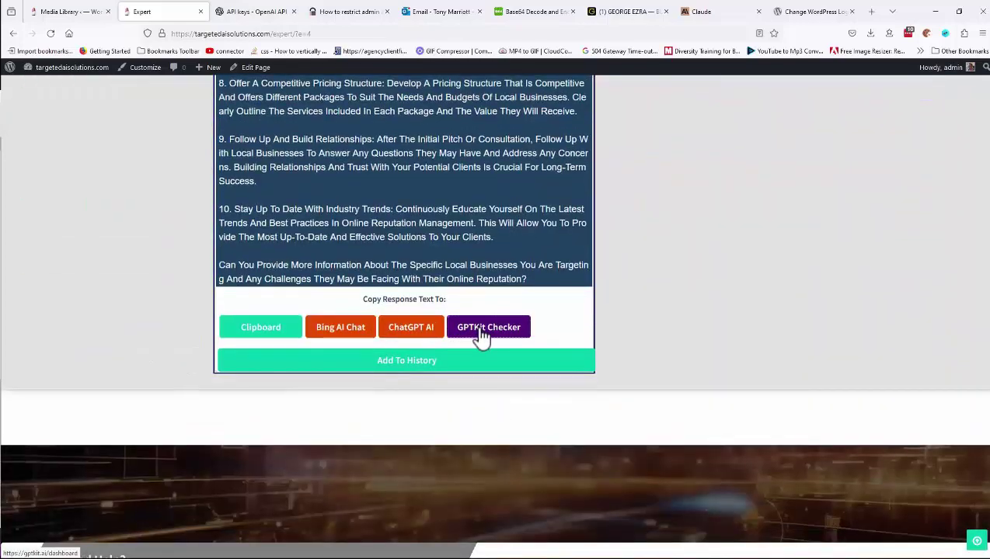
# Copy Amber's full answer into GPTKit and run the AI-generated text detection.
pyautogui.click(483, 333)
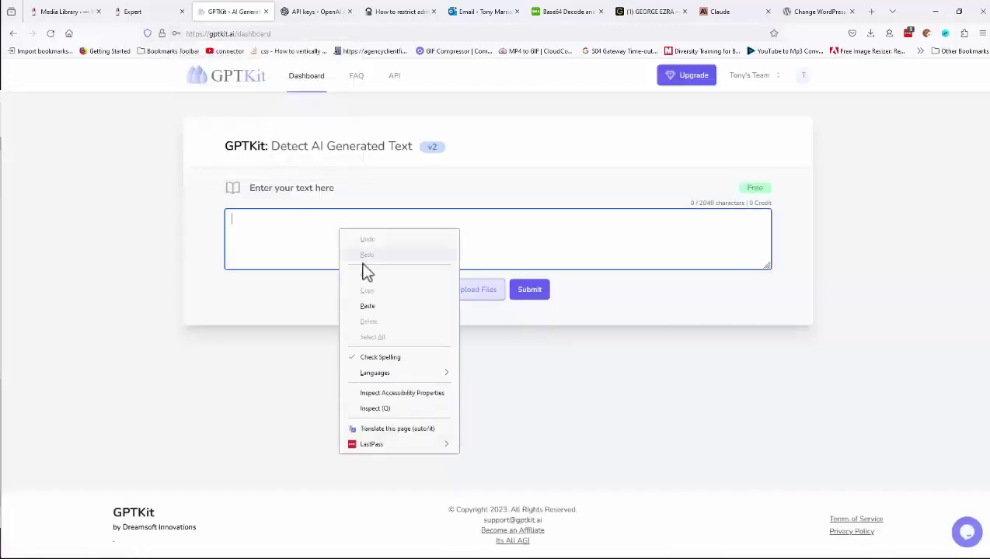
pyautogui.click(369, 309)
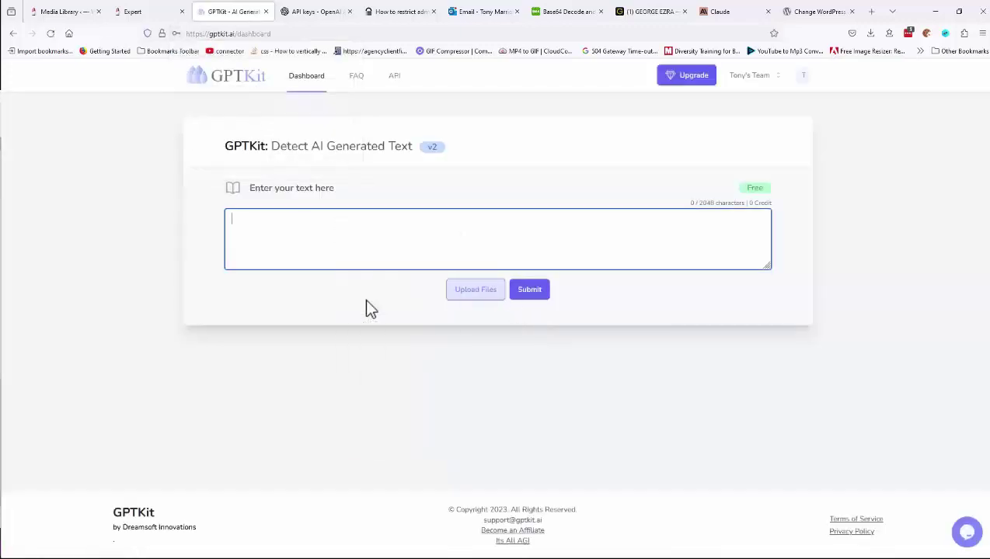
pyautogui.click(534, 298)
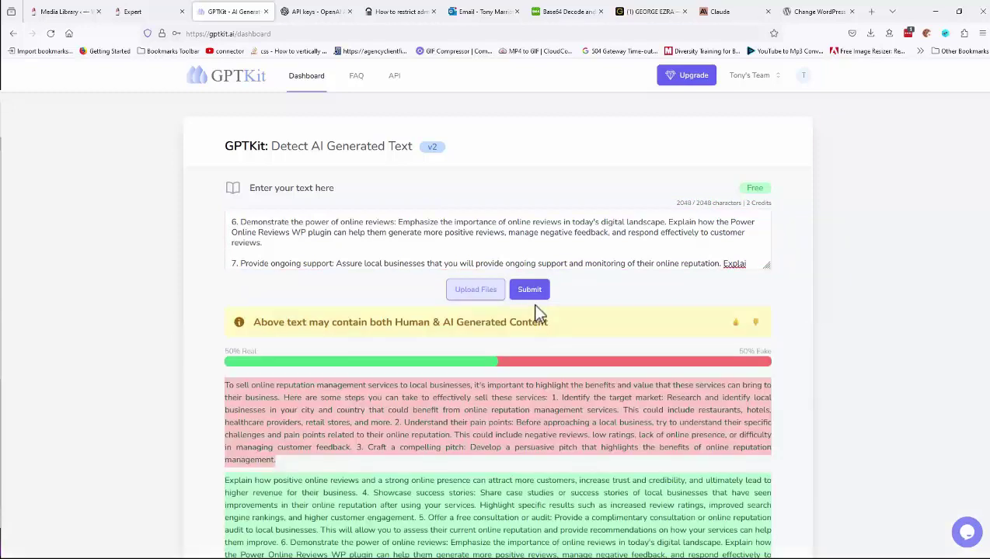
# Review the 50% Real, 50% Fake result and return to the Expert tab.
pyautogui.scroll(-2, 534, 306)
pyautogui.scroll(-2, 505, 288)
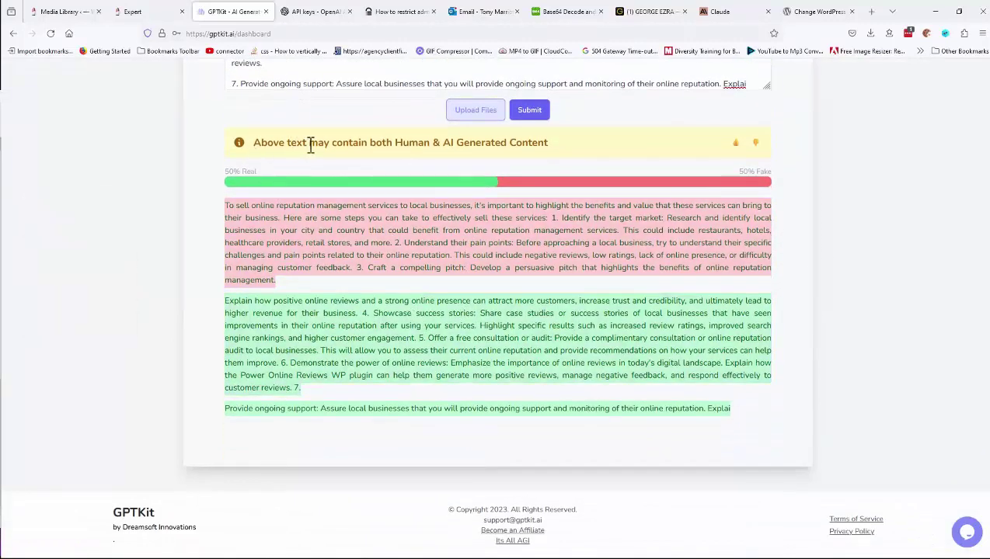
pyautogui.moveTo(489, 328)
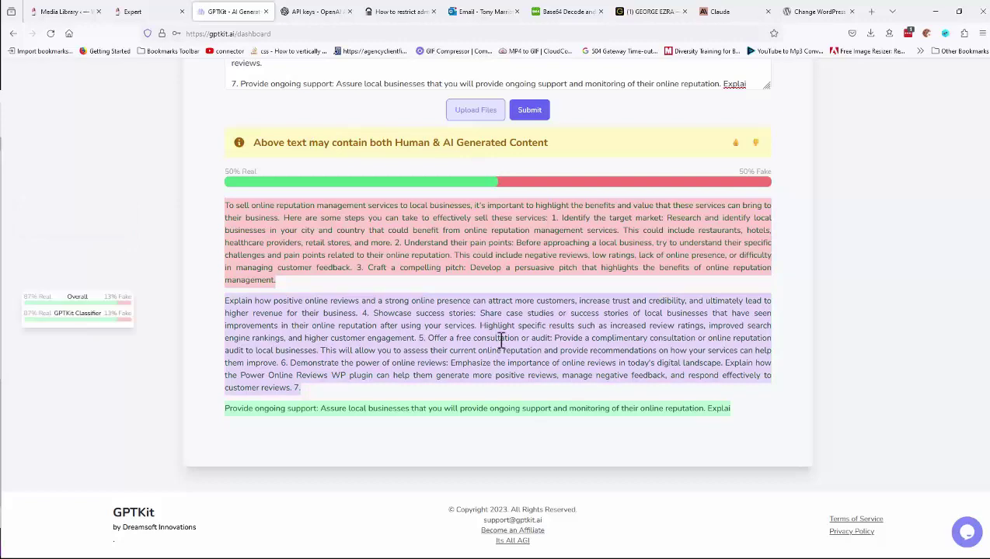
pyautogui.scroll(2, 501, 342)
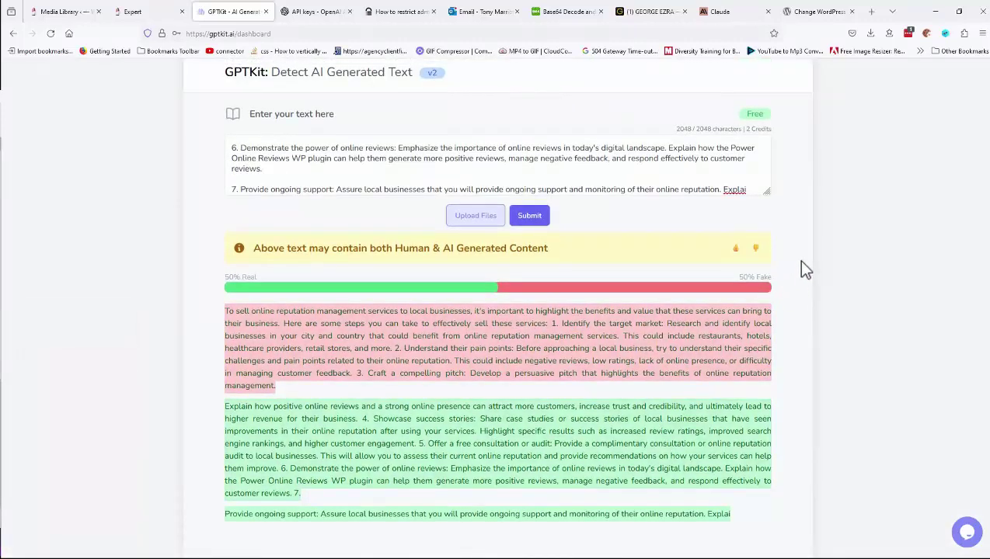
pyautogui.moveTo(542, 376)
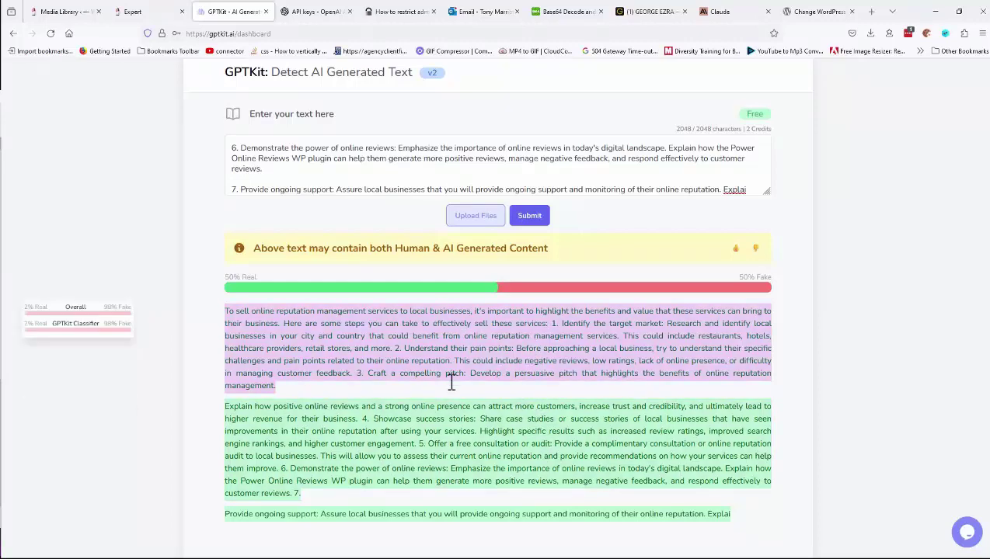
pyautogui.scroll(-3, 471, 412)
pyautogui.scroll(5, 471, 412)
pyautogui.hotkey('ctrl', 'shift', 'Tab')
# Add Amber's answer about selling to local businesses to the history and confirm.
pyautogui.scroll(3, 384, 297)
pyautogui.scroll(-2, 379, 303)
pyautogui.click(406, 471)
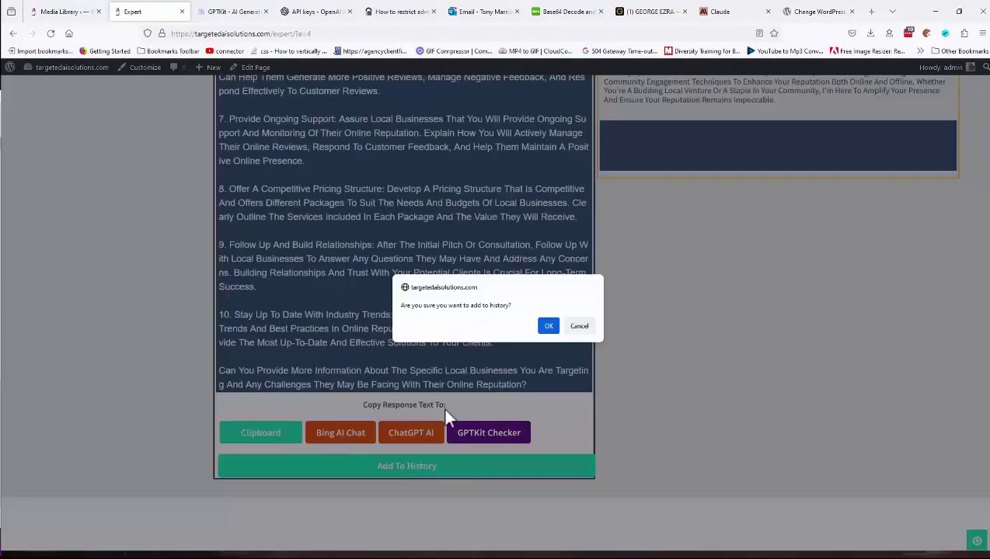
pyautogui.click(546, 326)
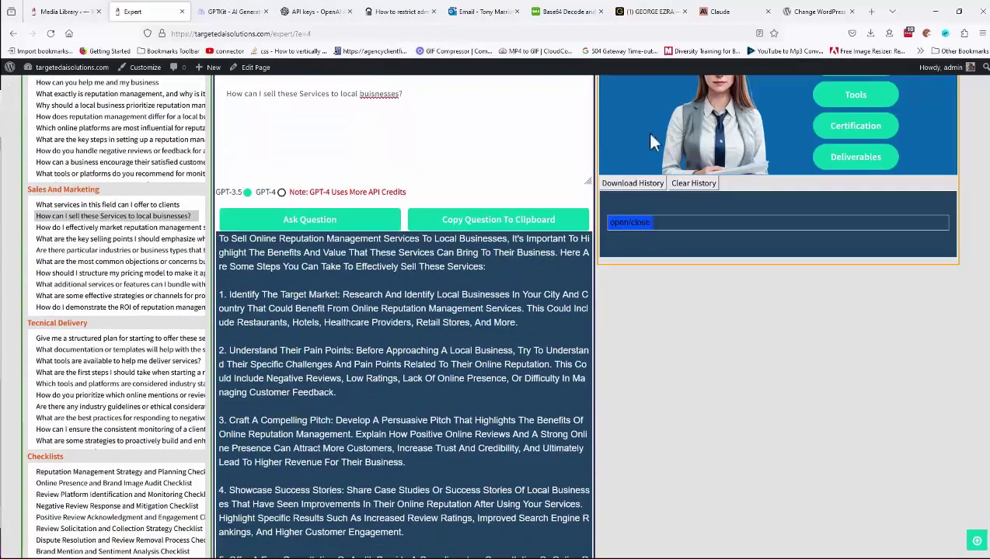
# Expand and collapse the saved history entry twice, leaving it collapsed.
pyautogui.click(644, 224)
pyautogui.scroll(-4, 689, 290)
pyautogui.scroll(5, 680, 264)
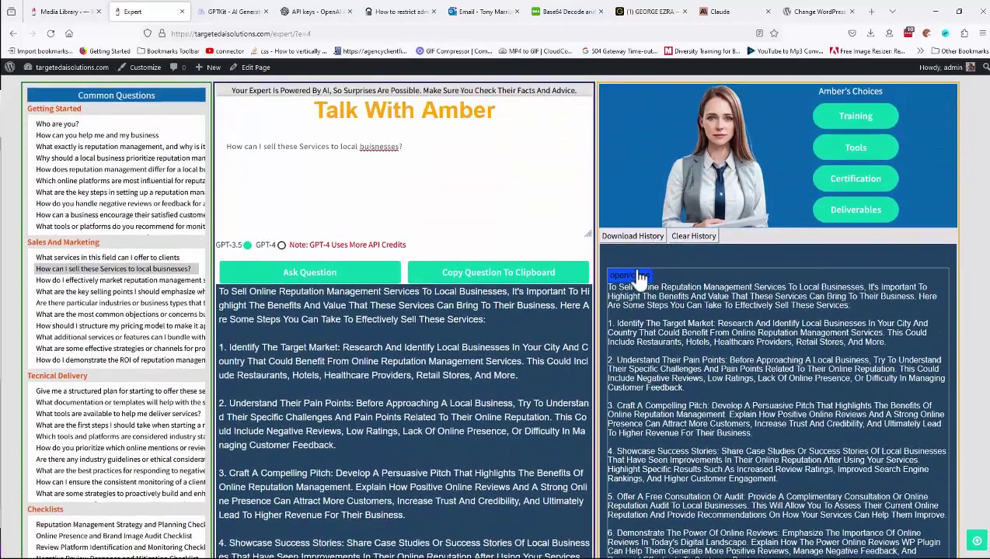
pyautogui.click(637, 277)
pyautogui.click(641, 281)
pyautogui.click(638, 288)
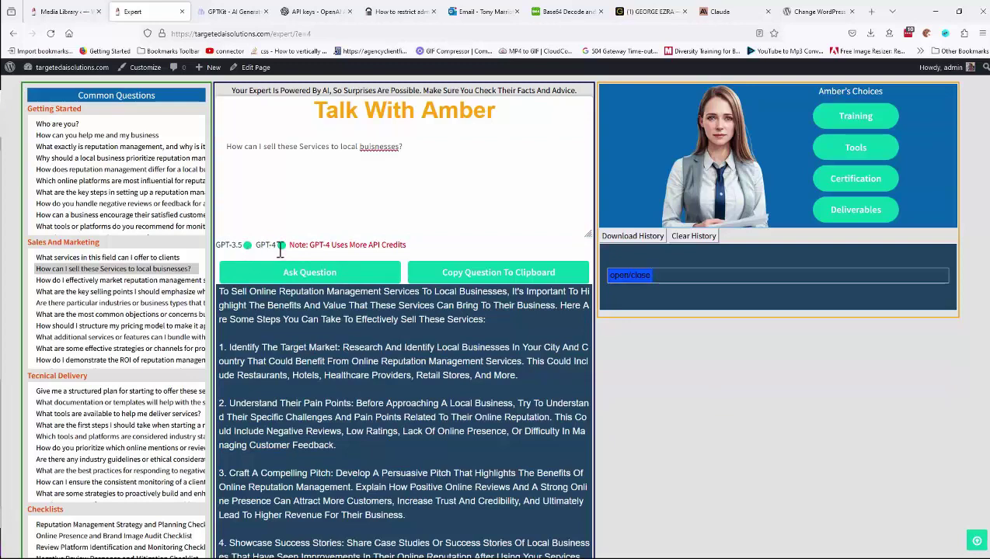
pyautogui.click(247, 246)
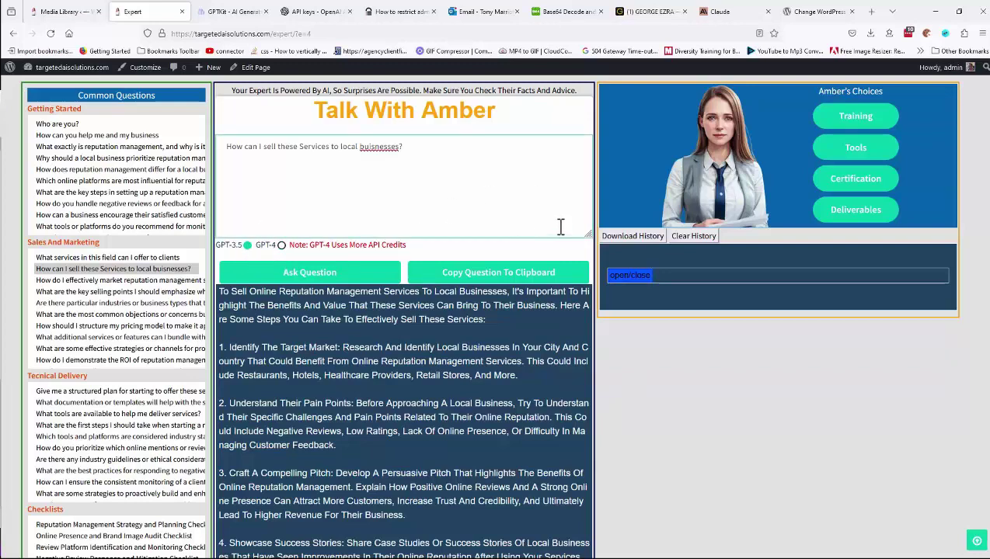
pyautogui.scroll(-2, 556, 233)
pyautogui.scroll(3, 549, 269)
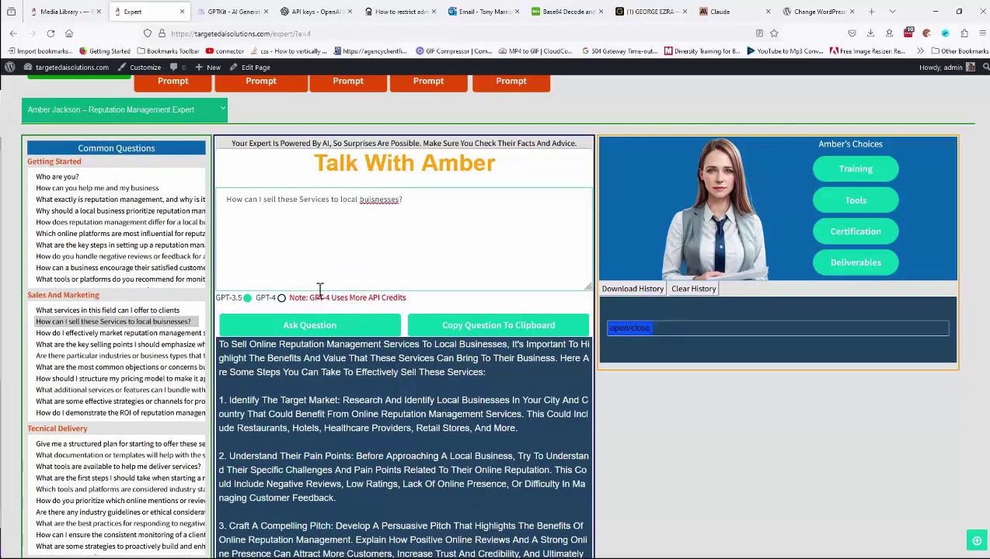
pyautogui.moveTo(230, 299); pyautogui.dragTo(241, 299)
pyautogui.scroll(-2, 435, 411)
pyautogui.scroll(-1, 435, 412)
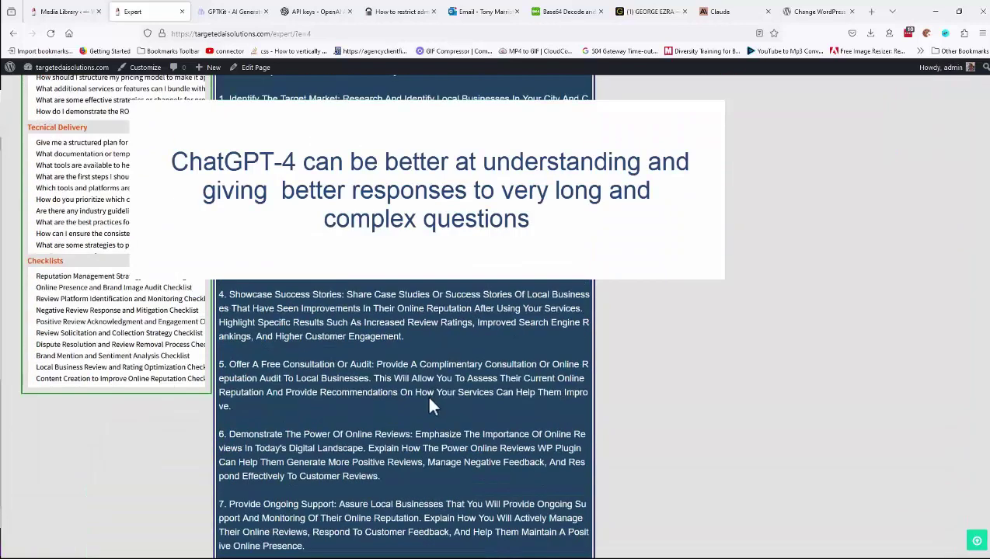
pyautogui.scroll(5, 430, 404)
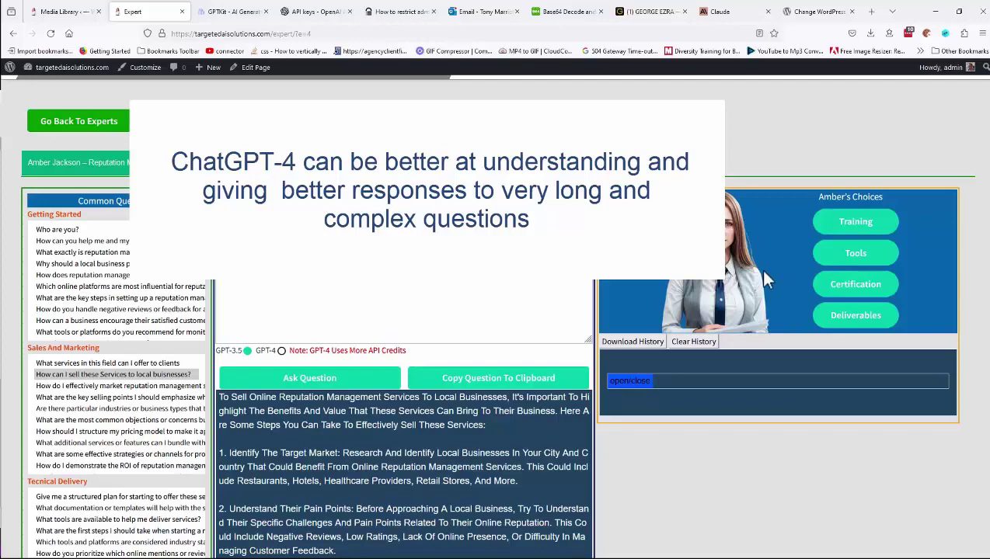
pyautogui.scroll(-3, 489, 325)
pyautogui.scroll(4, 482, 323)
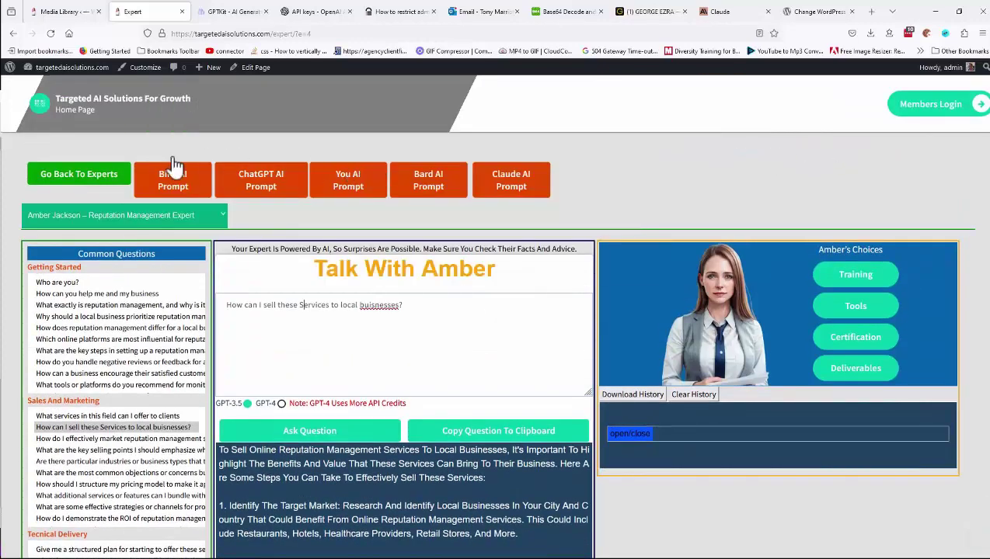
# Return to the Your Digital Services Delivery Experts page and browse the expert profile cards.
pyautogui.click(89, 177)
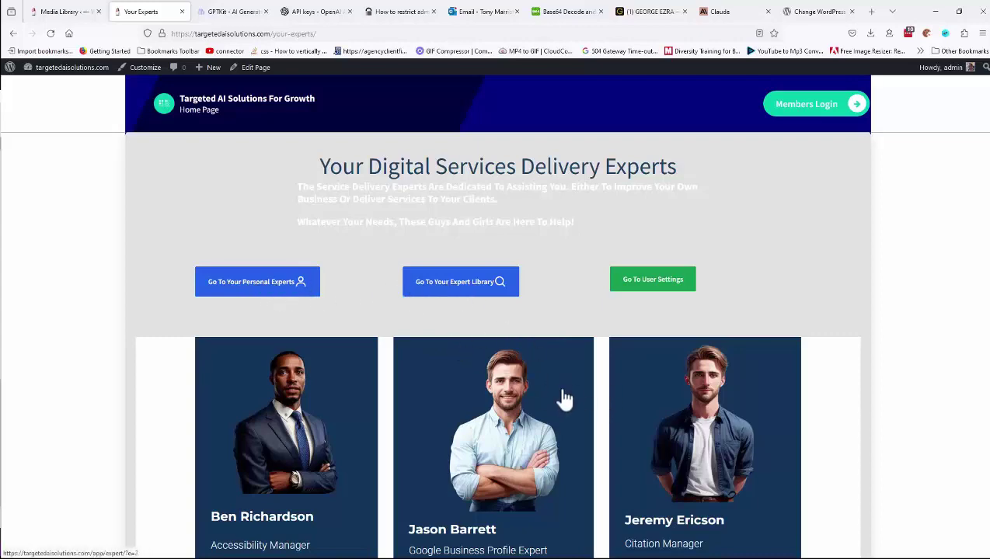
pyautogui.scroll(-10, 552, 401)
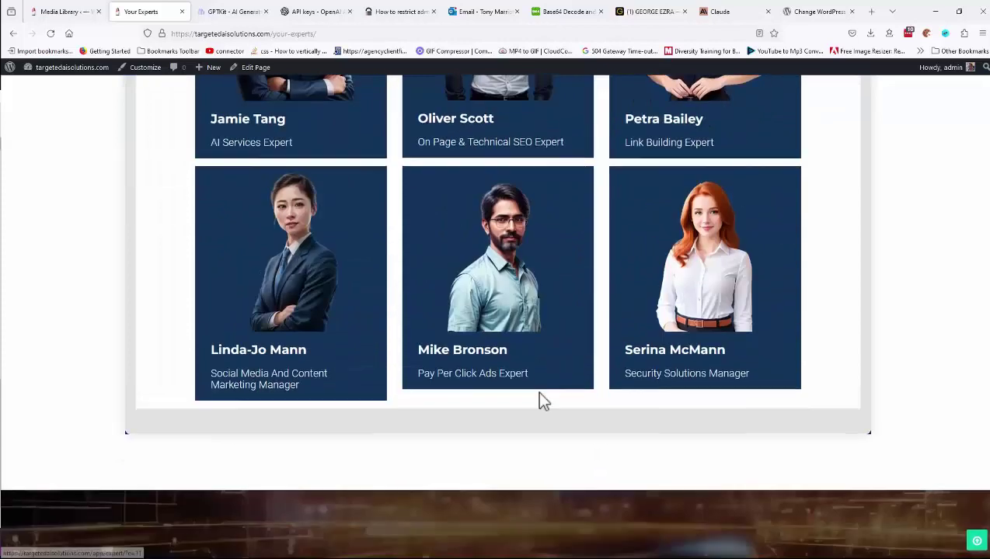
pyautogui.scroll(10, 539, 402)
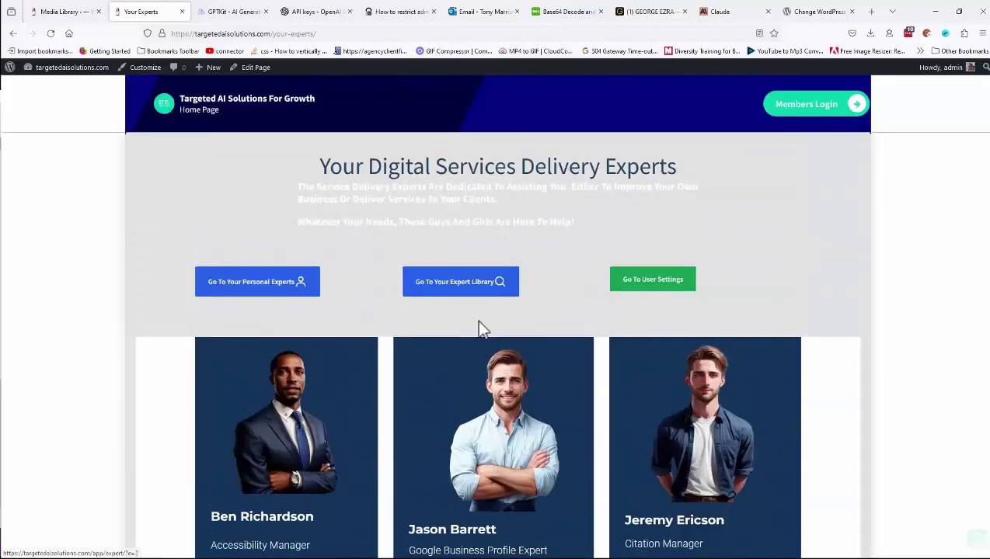